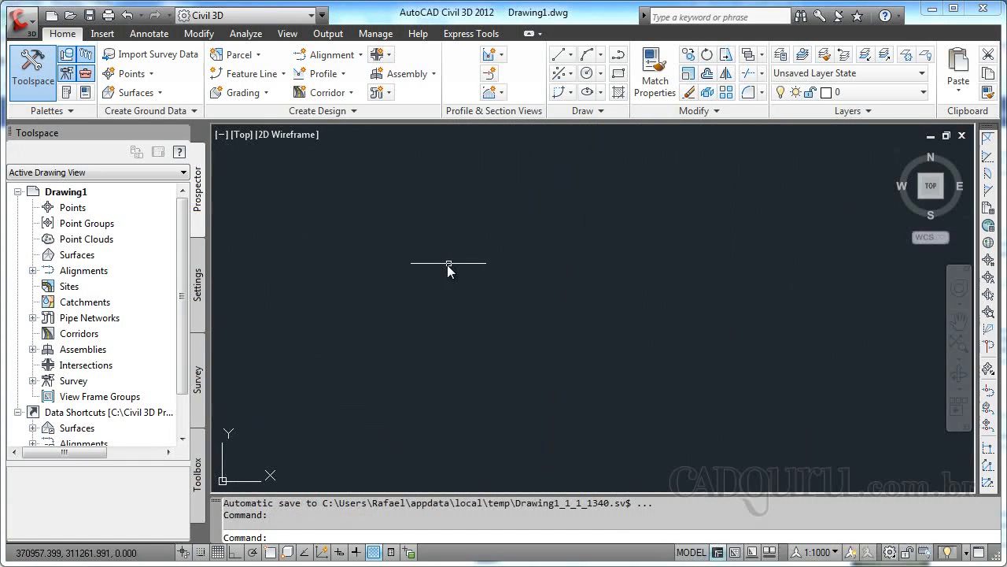
Open the recent drawing 1.3.dwg containing the contour surface.
left_click(35, 37)
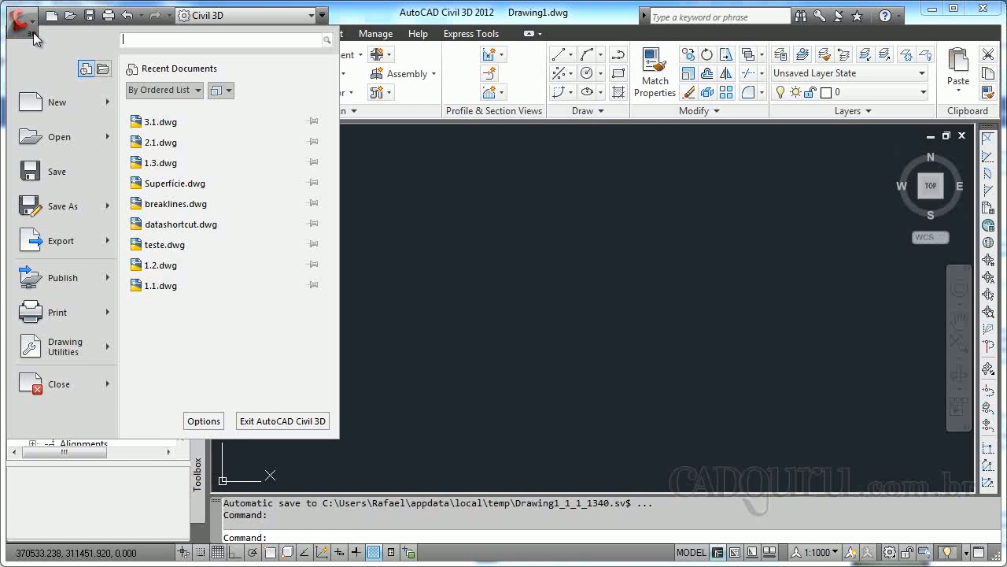
left_click(164, 163)
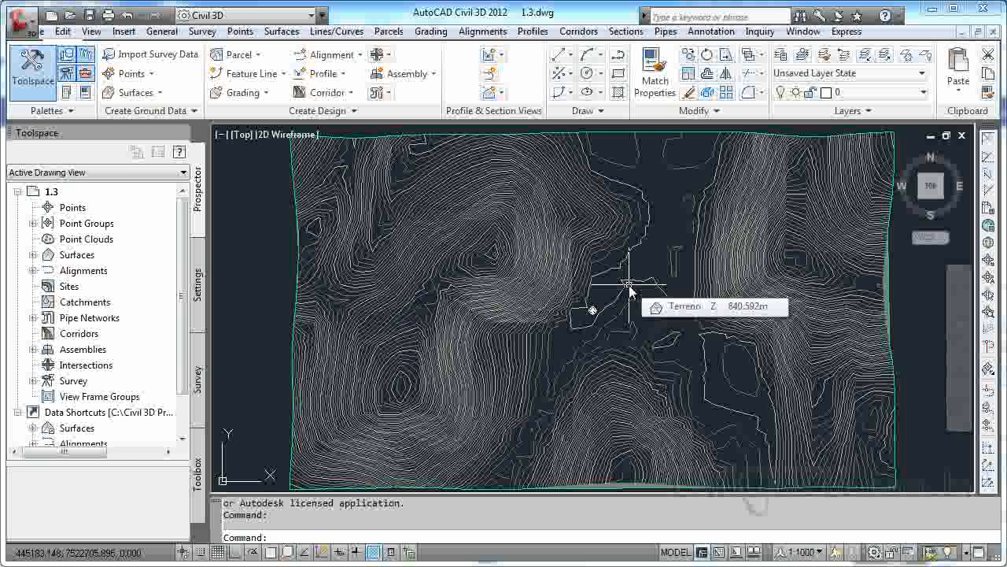
left_click(496, 277)
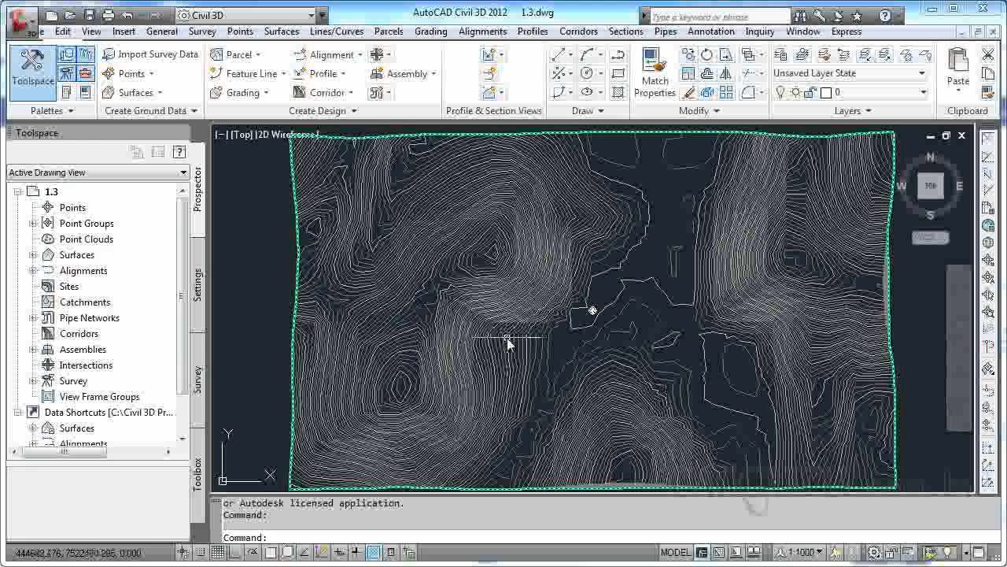
mouse_move(507, 340)
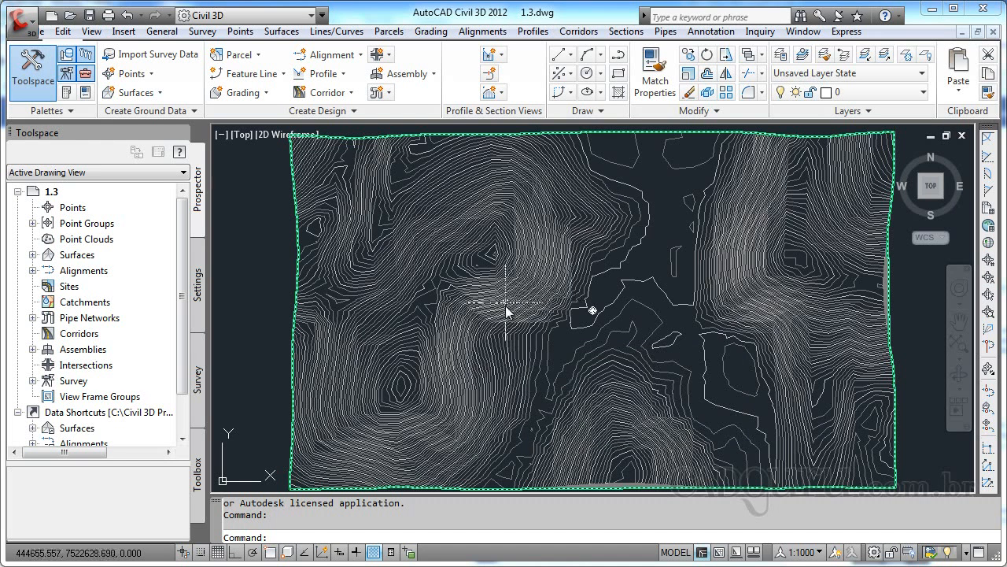
mouse_move(532, 309)
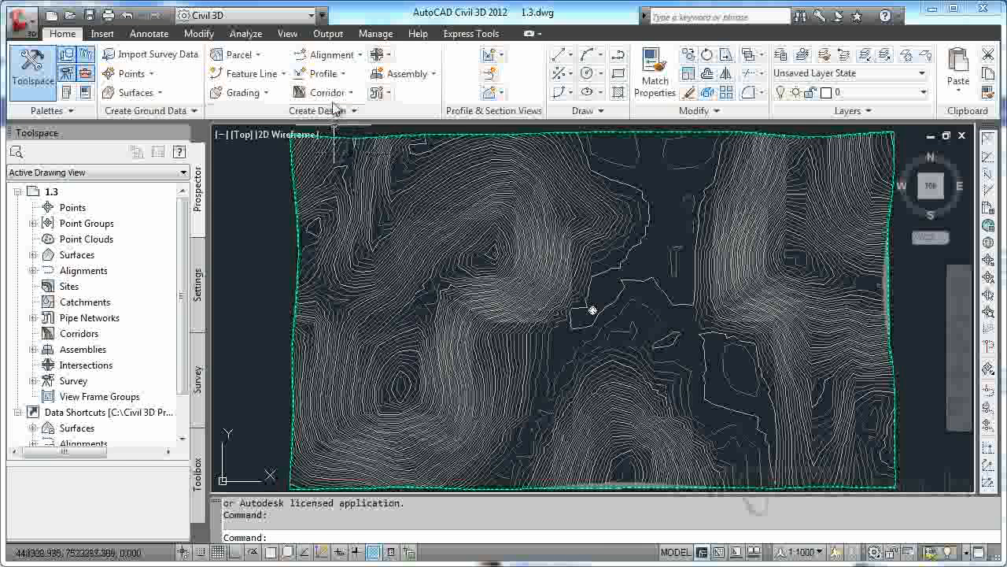
Start a new alignment with the Alignment Creation Tools and name it Rua 1.
left_click(329, 55)
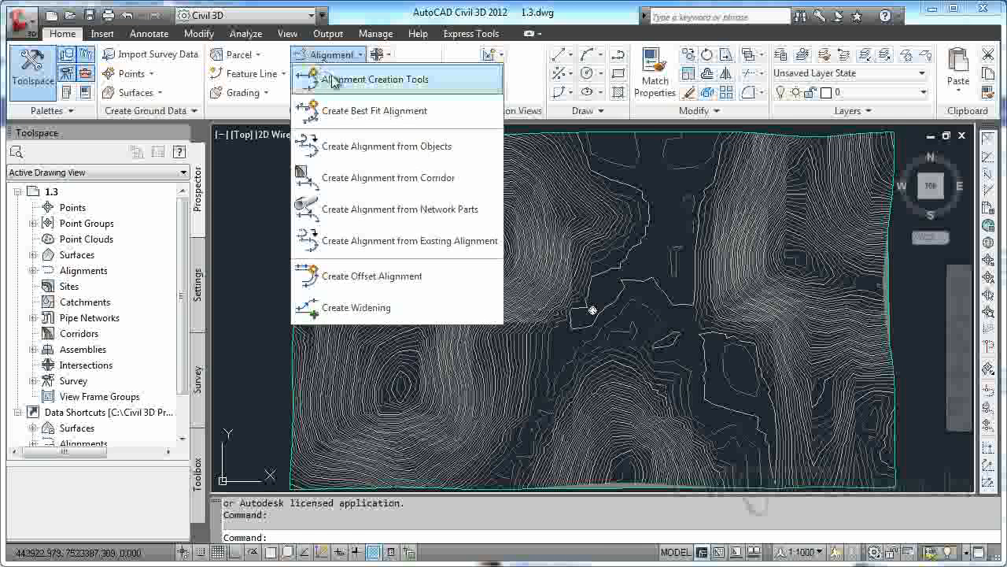
left_click(376, 80)
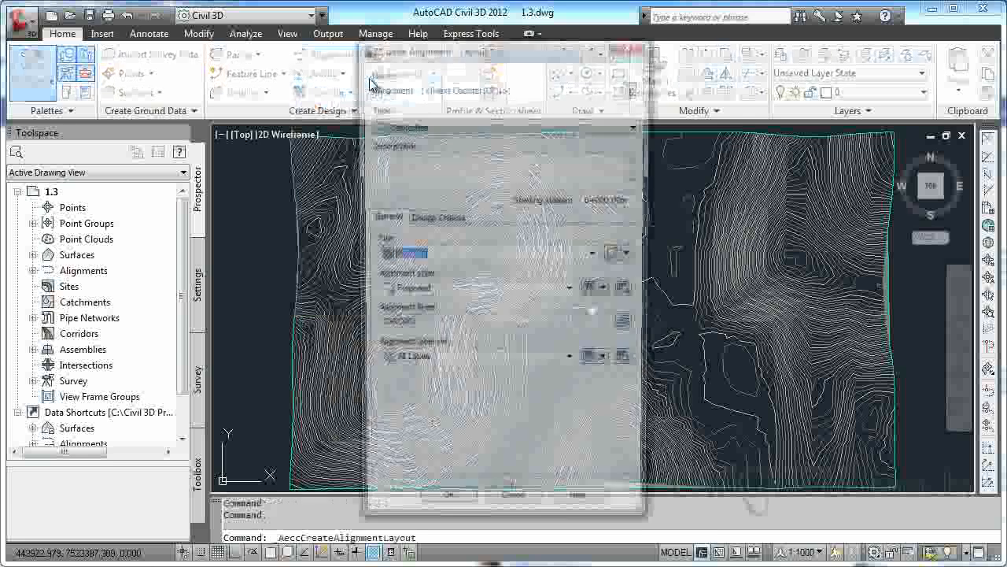
left_click_drag(424, 58, 427, 63)
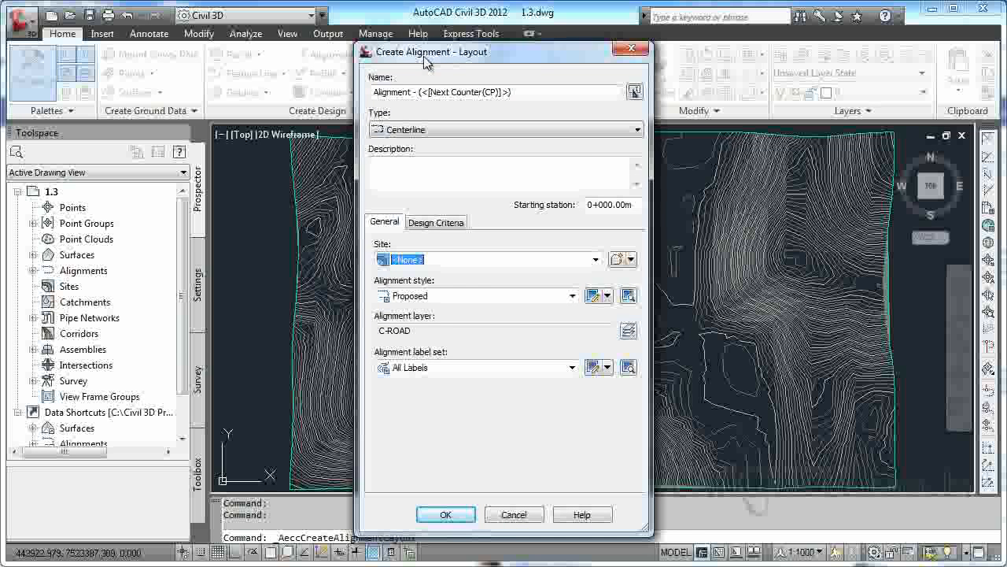
left_click_drag(542, 91, 337, 96)
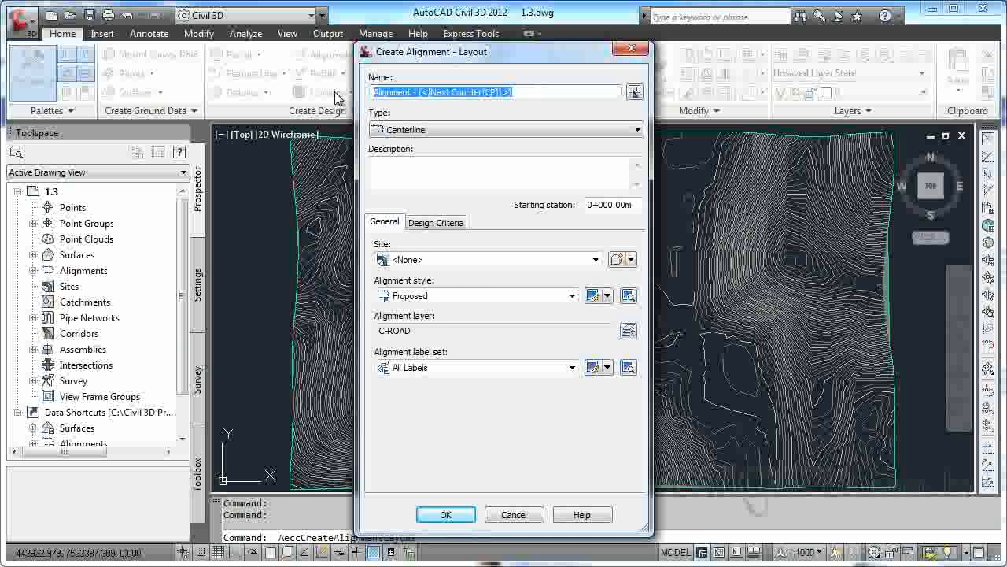
key("BackSpace")
type("ua")
key("BackSpace")
key("BackSpace")
type("Rua 1")
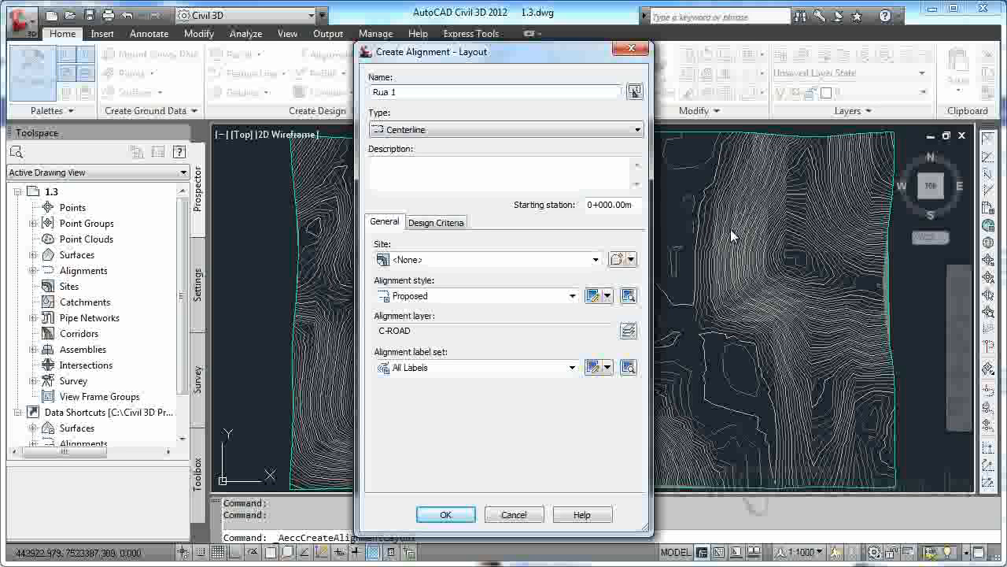
Set the alignment's type to Centerline, its site to <None> and its style to Proposed.
left_click(638, 129)
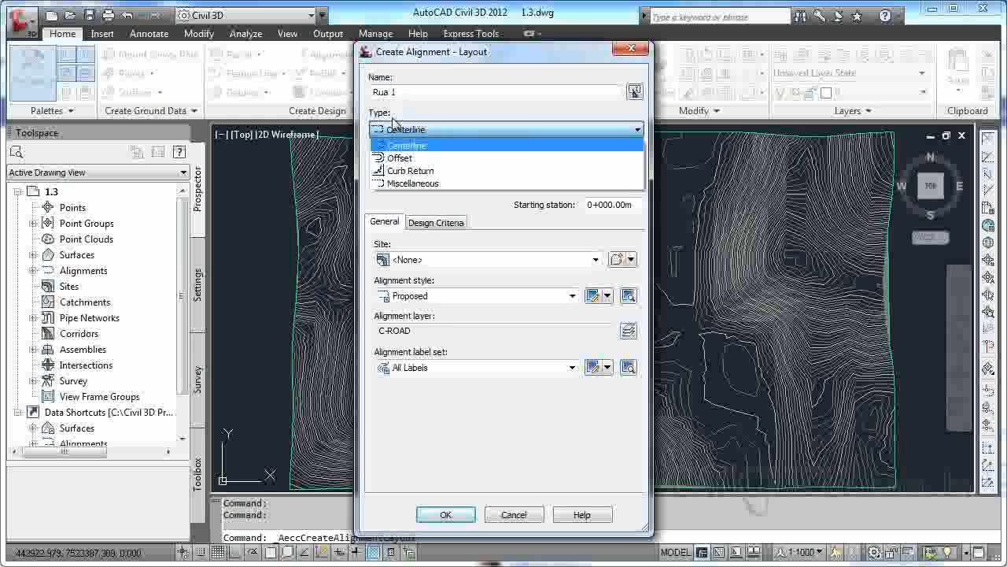
left_click(399, 145)
left_click(401, 168)
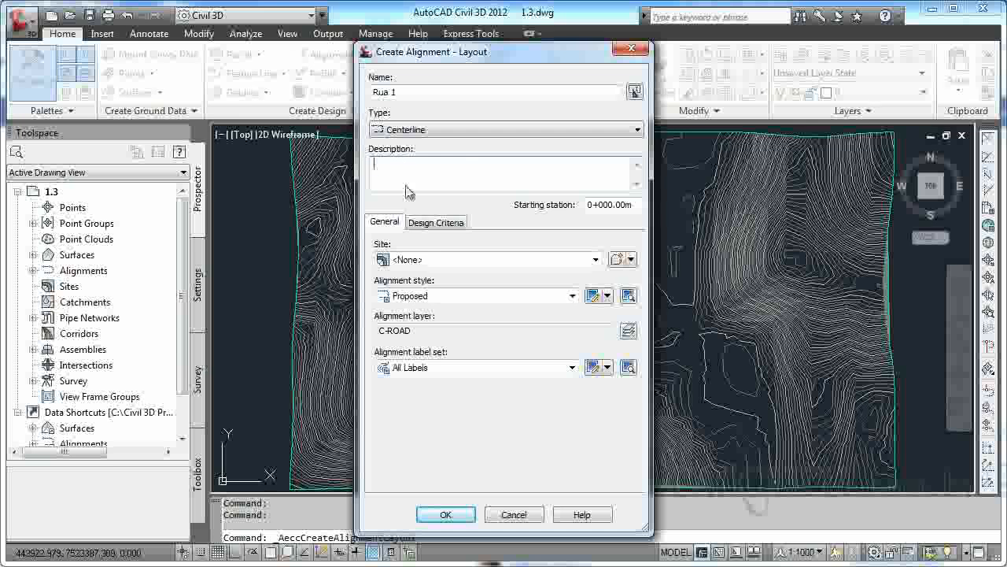
left_click(414, 261)
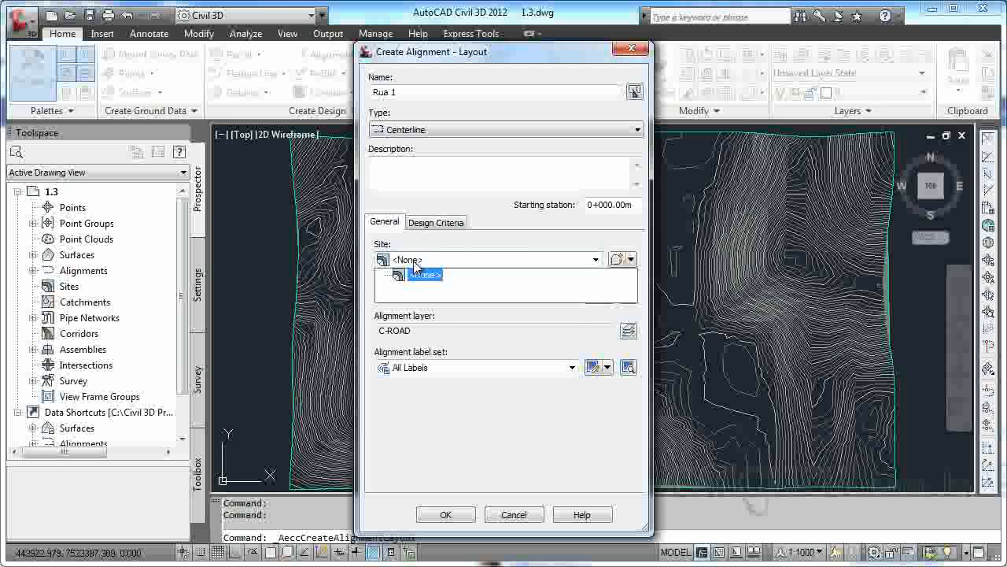
left_click(421, 274)
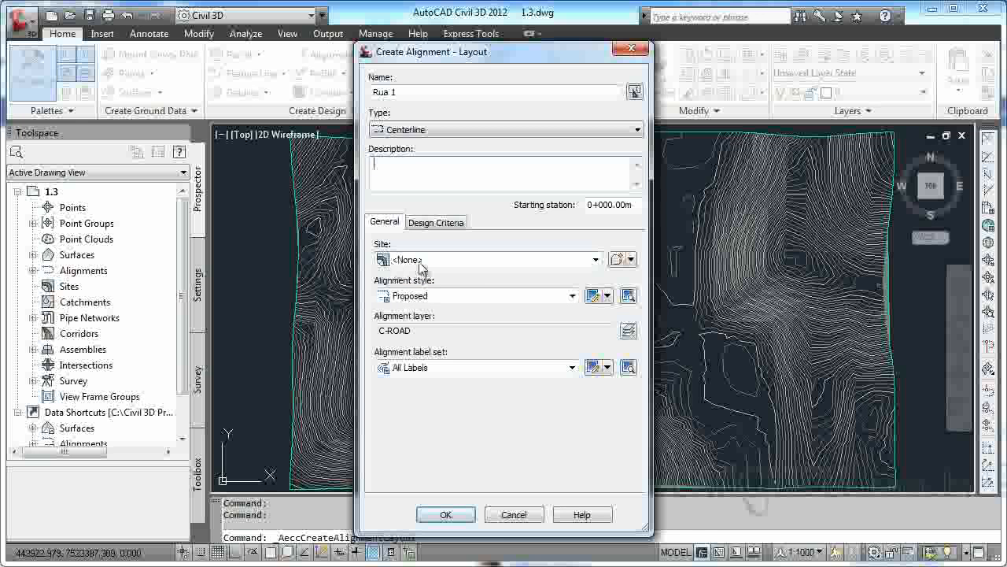
left_click(425, 297)
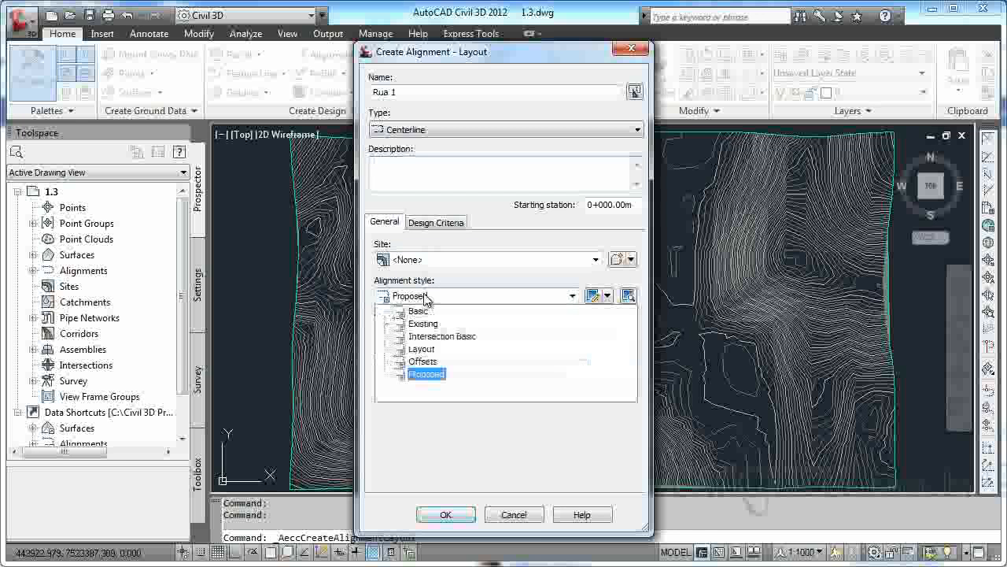
left_click(429, 374)
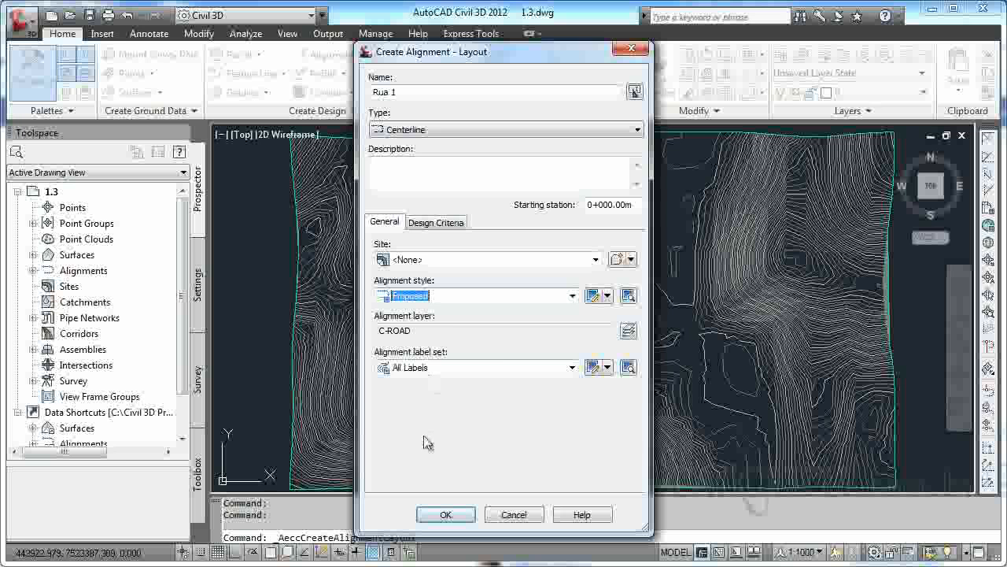
Examine the layers and name modifiers available for the alignment's object layer, leaving the C-ROAD layer assigned.
left_click(633, 332)
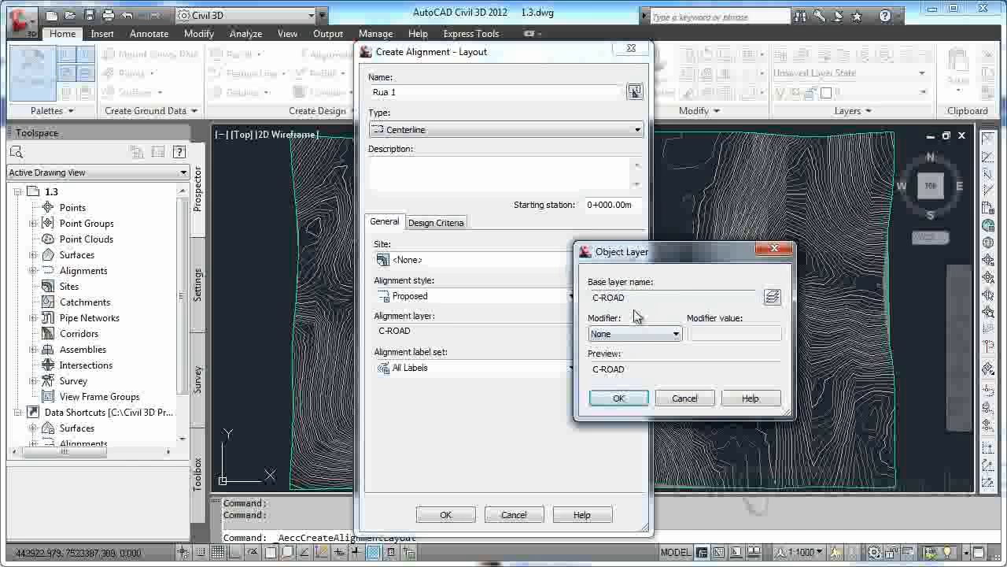
left_click(771, 299)
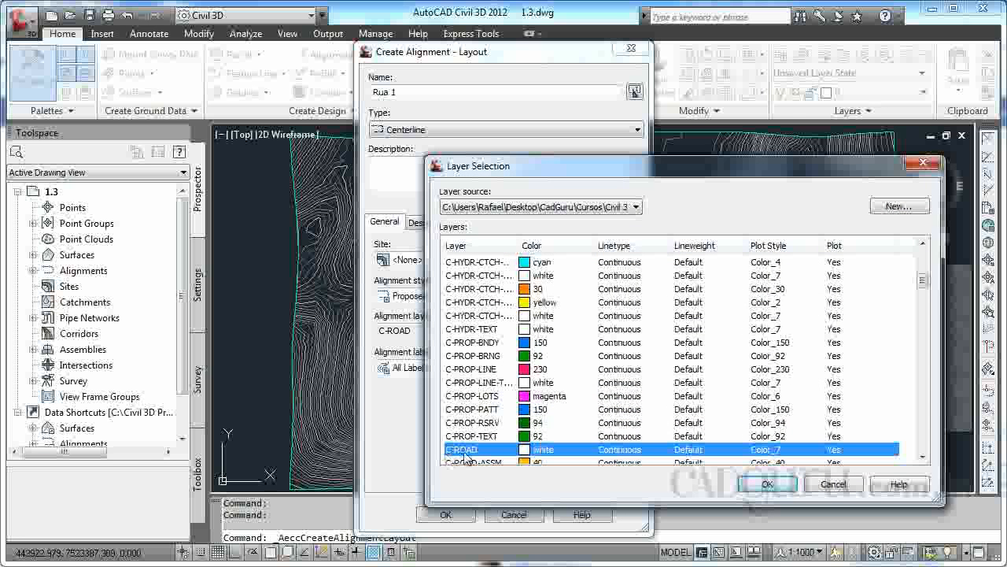
left_click(835, 489)
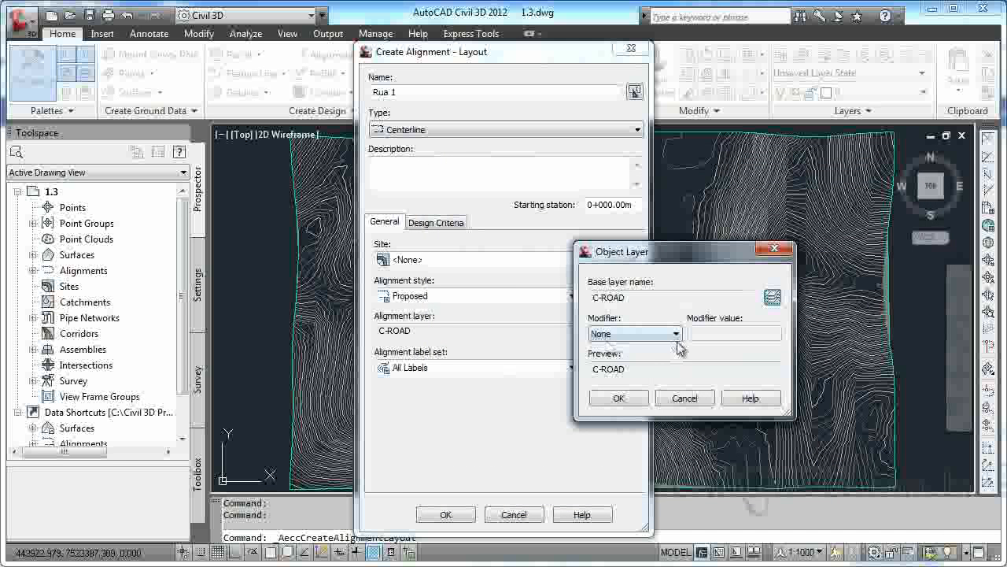
left_click(675, 335)
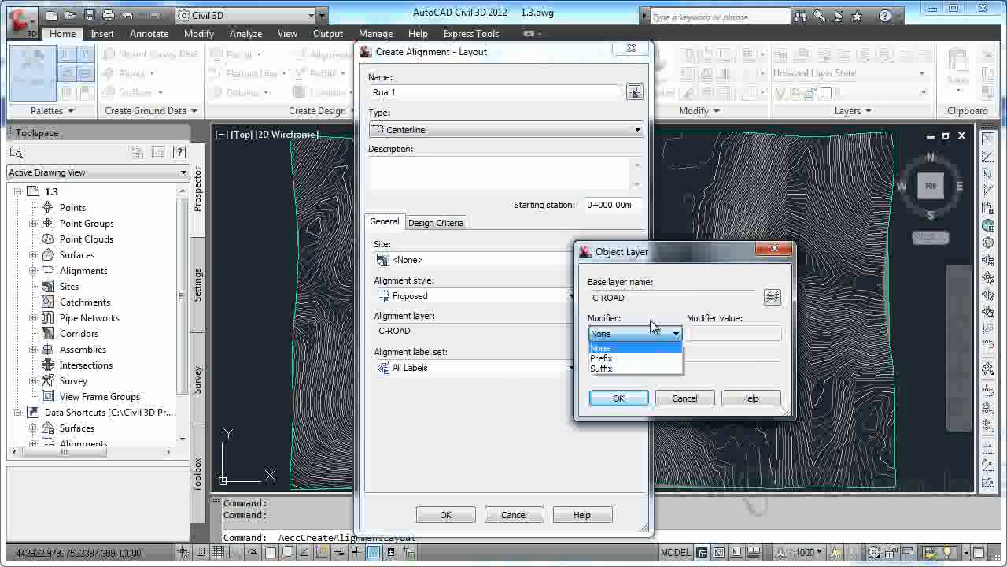
left_click(649, 333)
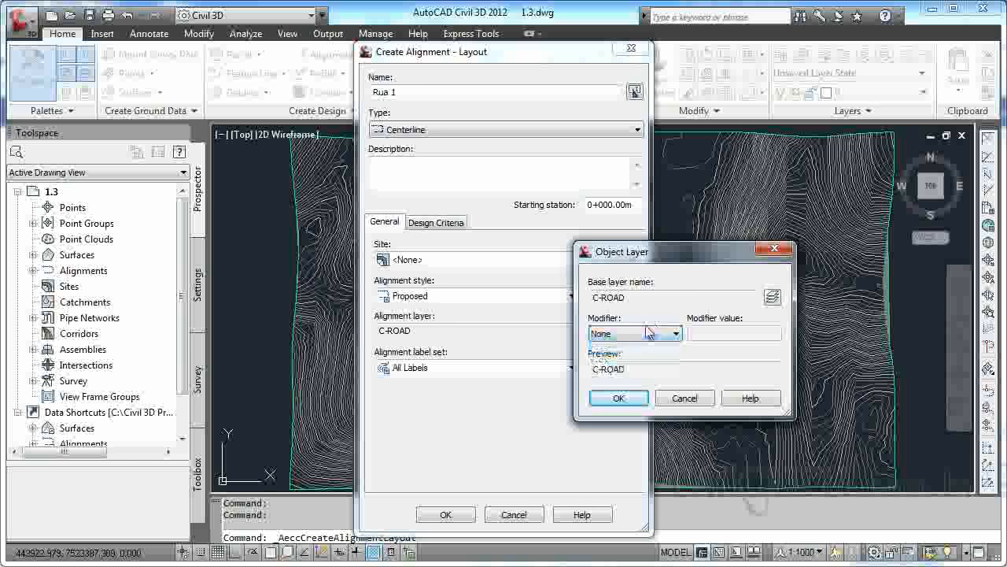
left_click(674, 399)
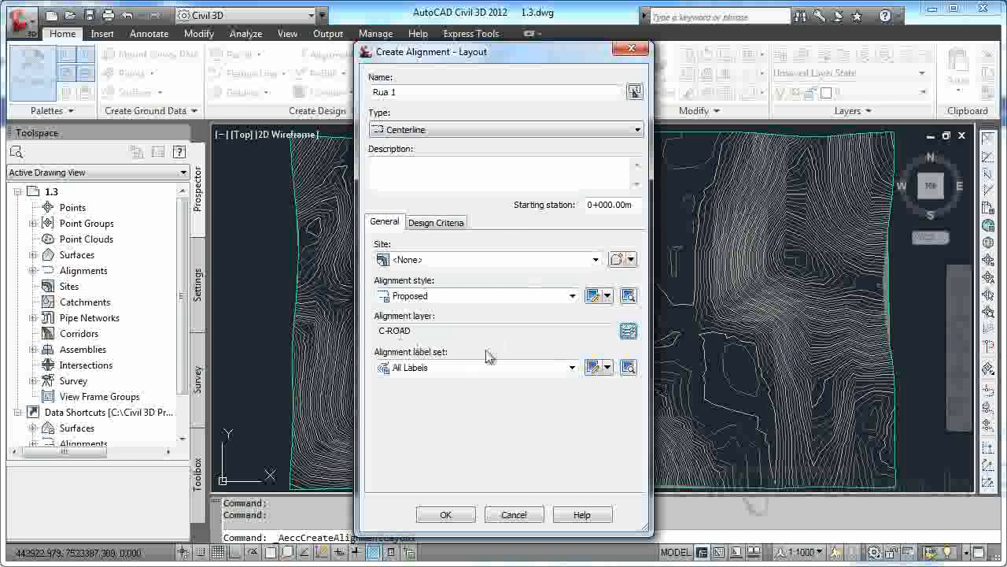
Assign the Major and Minor only label set and accept the alignment's creation settings.
left_click(429, 368)
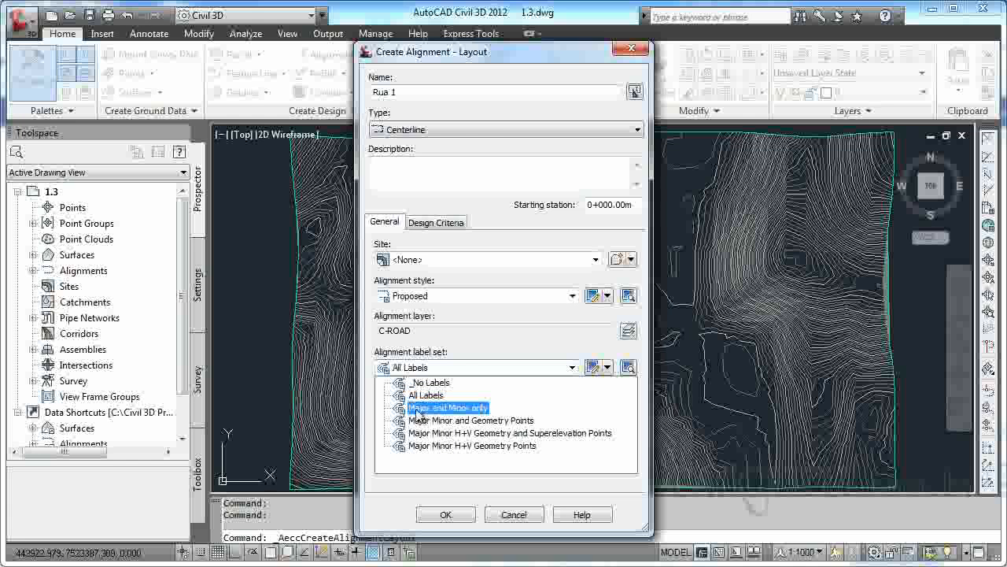
left_click(441, 408)
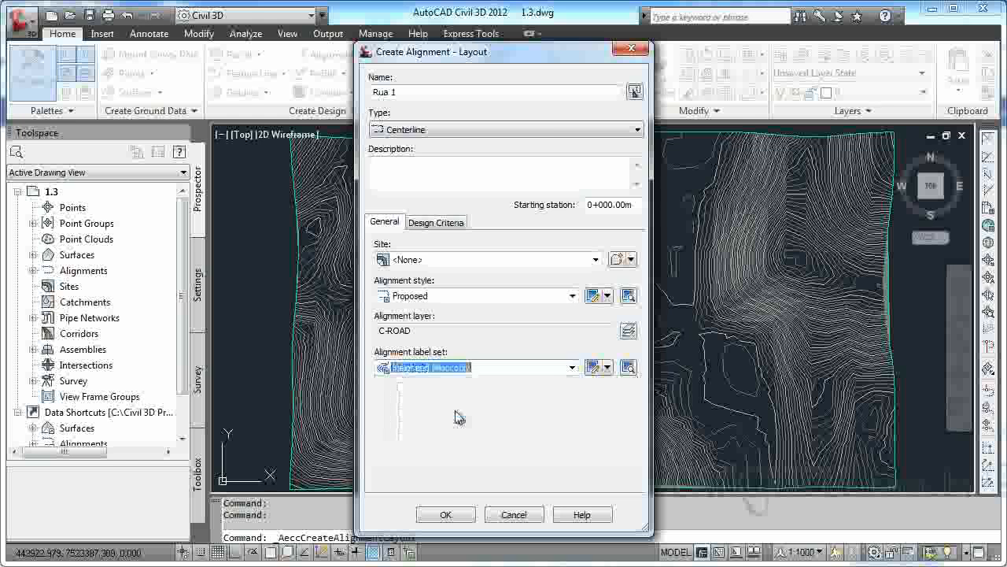
left_click(446, 514)
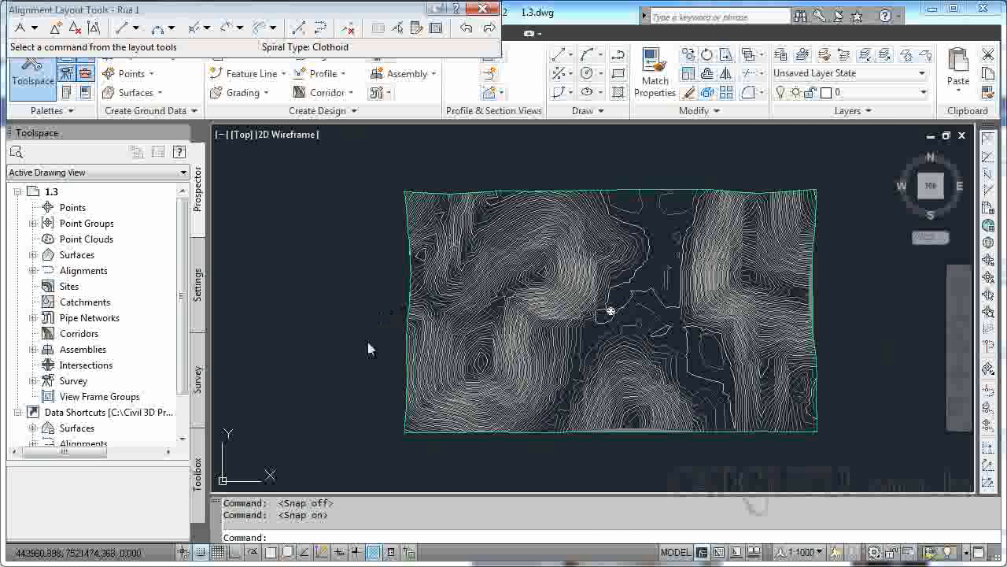
Examine the spiral types and default radius in the curve and spiral settings without changing them.
left_click(35, 28)
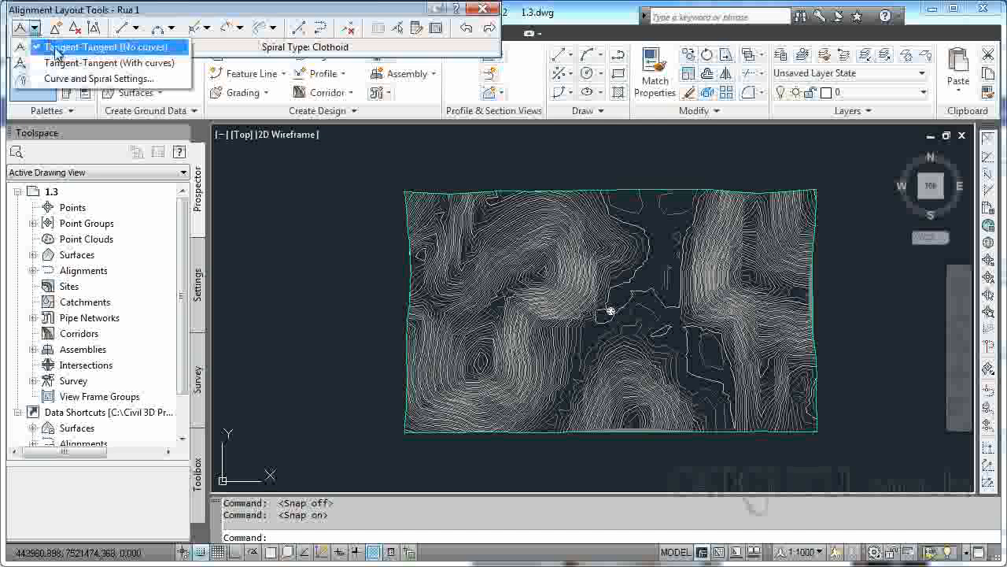
left_click(101, 80)
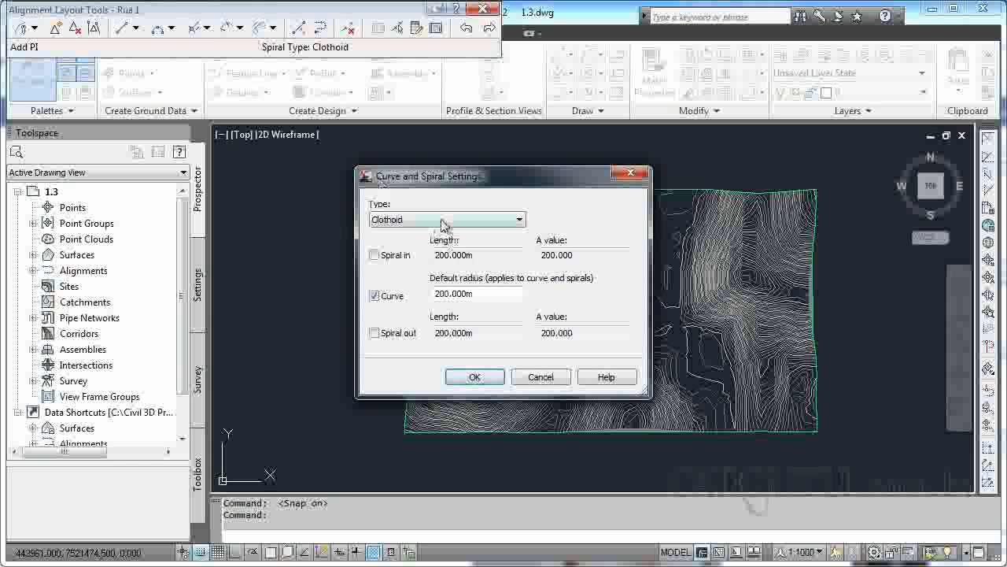
left_click(446, 221)
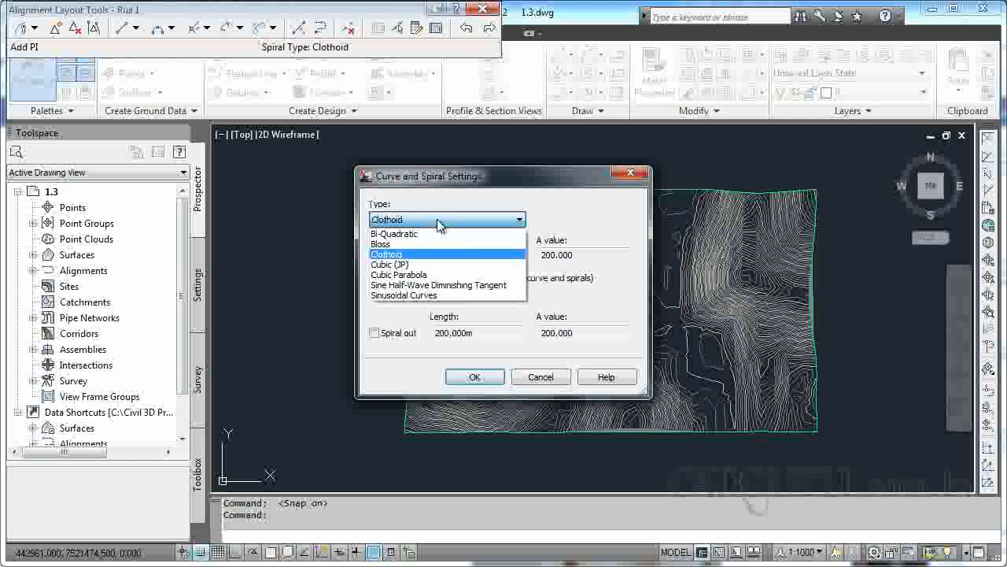
left_click(436, 219)
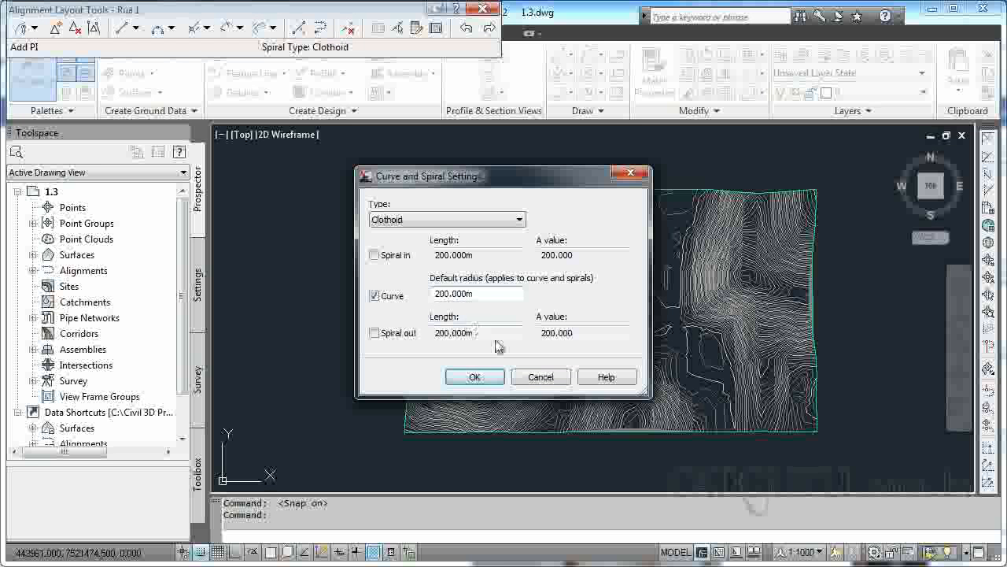
left_click(541, 377)
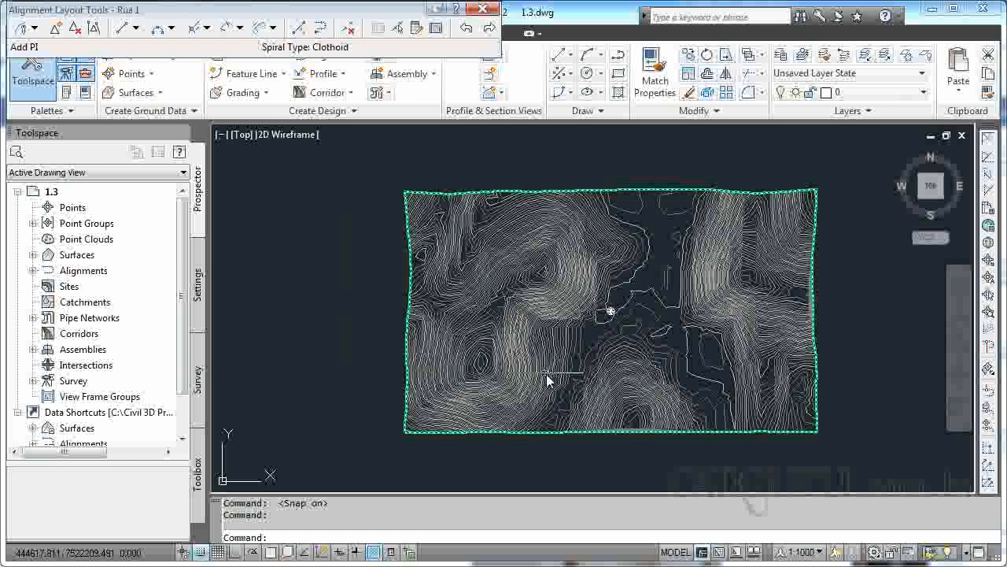
Draw the Rua 1 alignment as tangents with curves across the contours from southwest to northeast, about 831 m long.
left_click(34, 28)
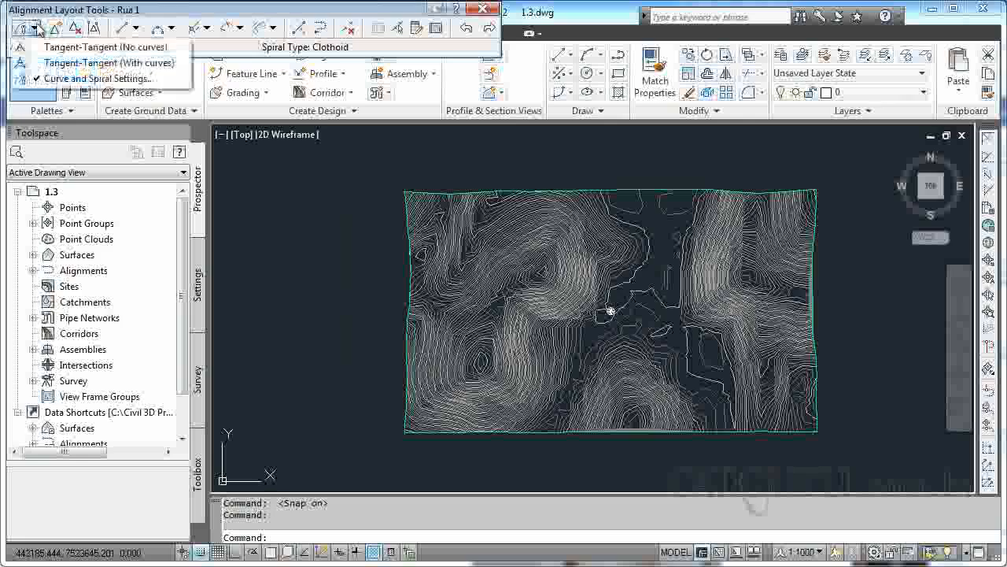
left_click(78, 63)
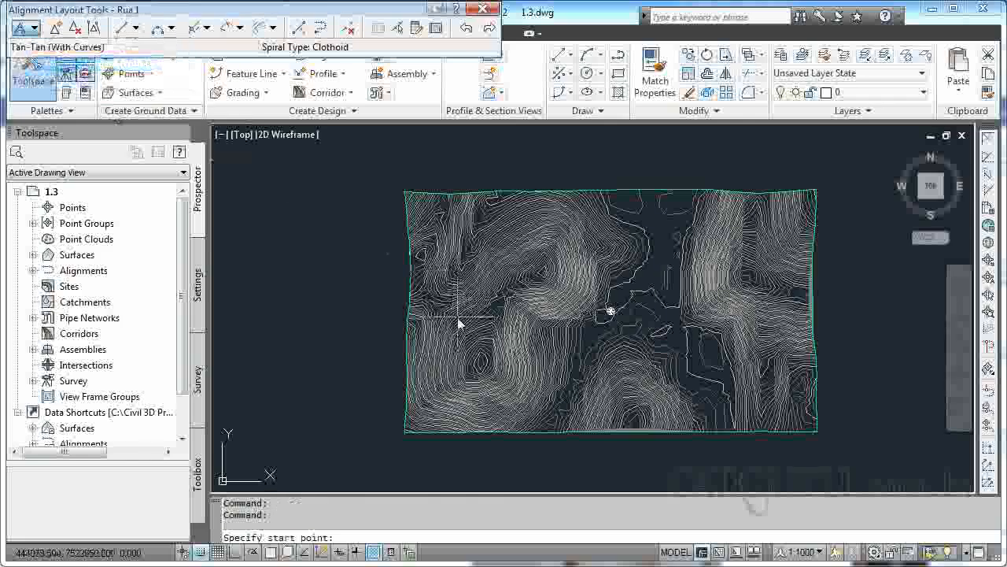
scroll(505, 328, "up", 5)
scroll(606, 370, "up", 4)
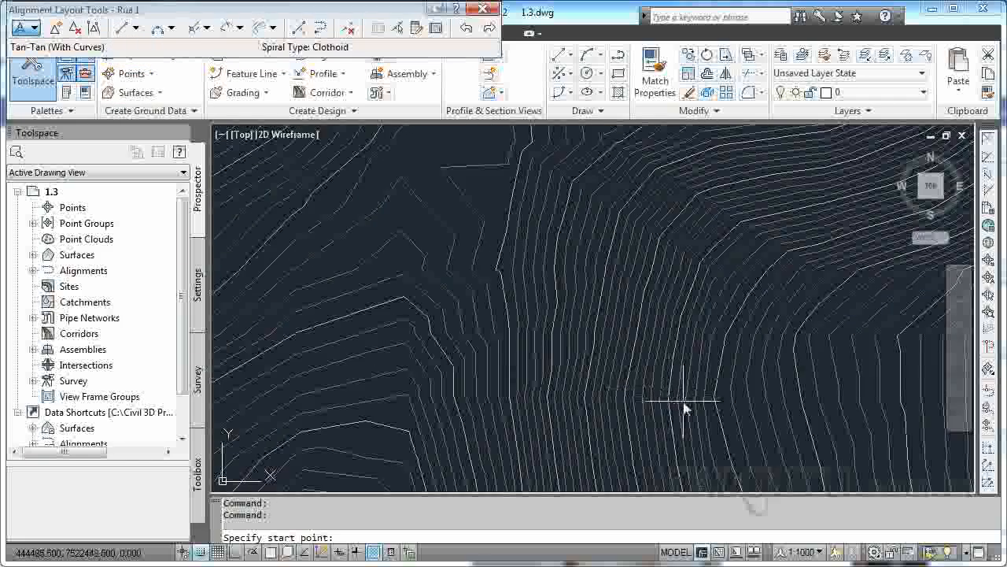
left_click(689, 401)
left_click(669, 308)
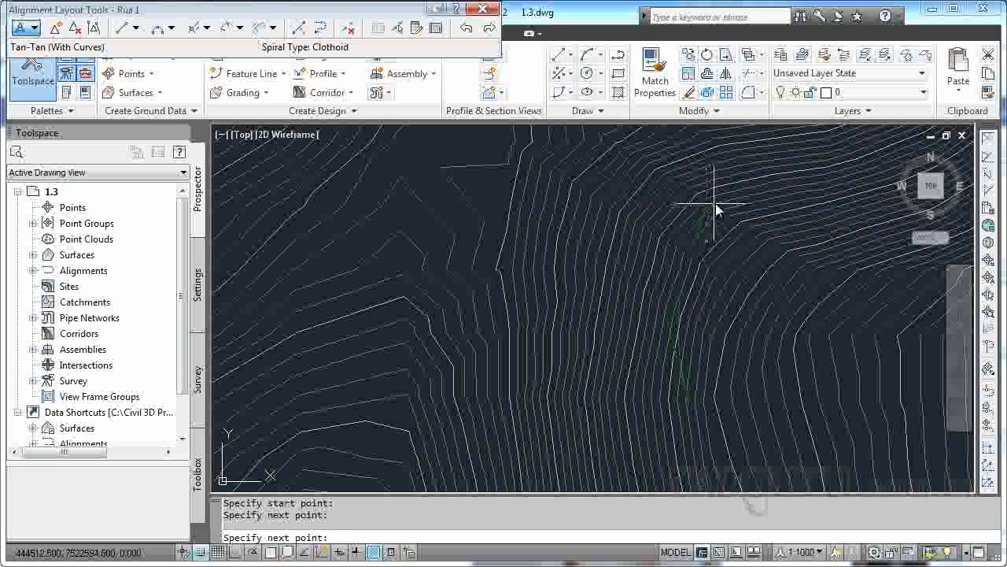
left_click(749, 257)
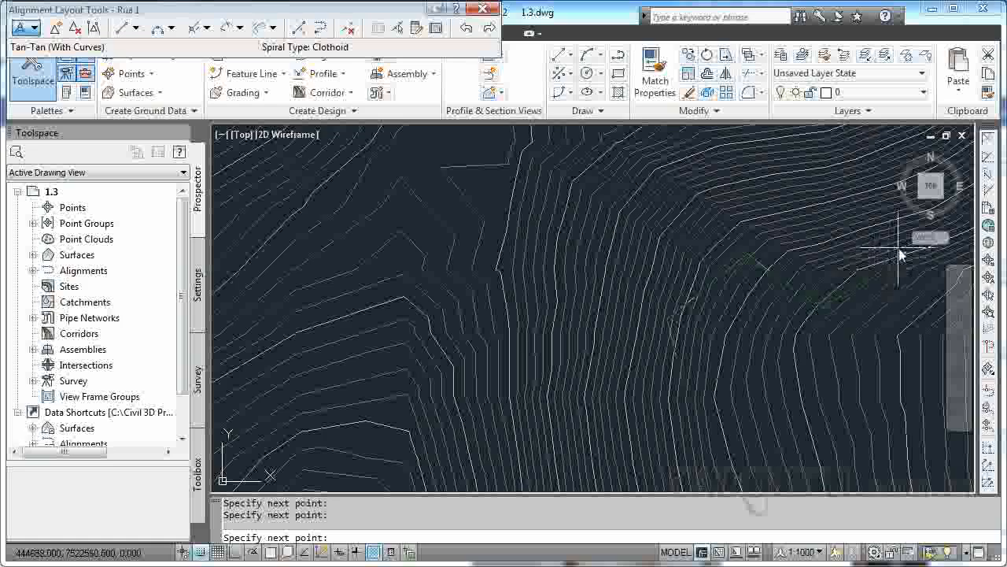
middle_click_drag(890, 249, 711, 386)
mouse_move(778, 322)
middle_mouse_down()
mouse_move(830, 279)
mouse_move(764, 359)
mouse_move(800, 322)
middle_mouse_up()
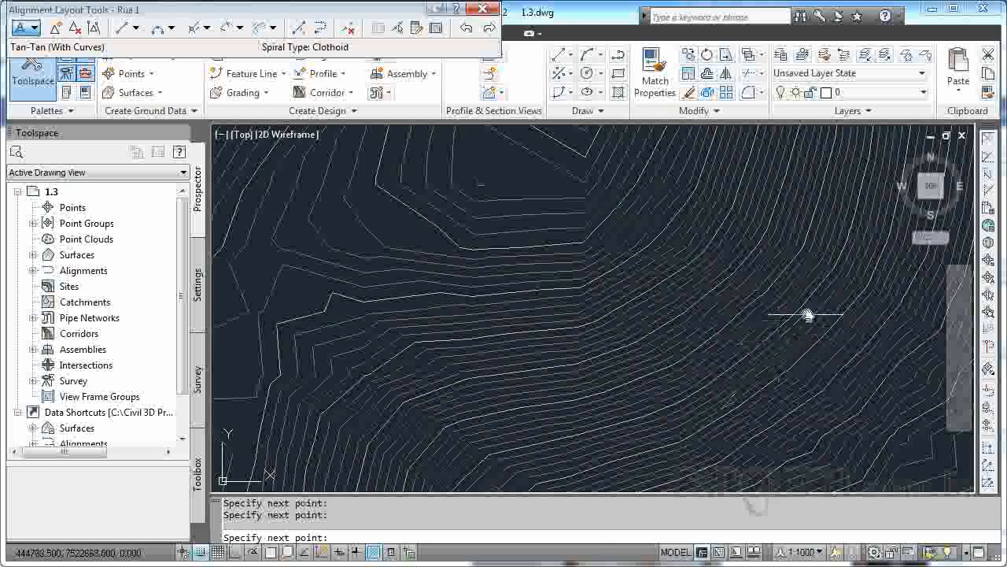
mouse_move(828, 284)
middle_mouse_down()
mouse_move(787, 412)
mouse_move(810, 331)
mouse_move(803, 288)
middle_mouse_up()
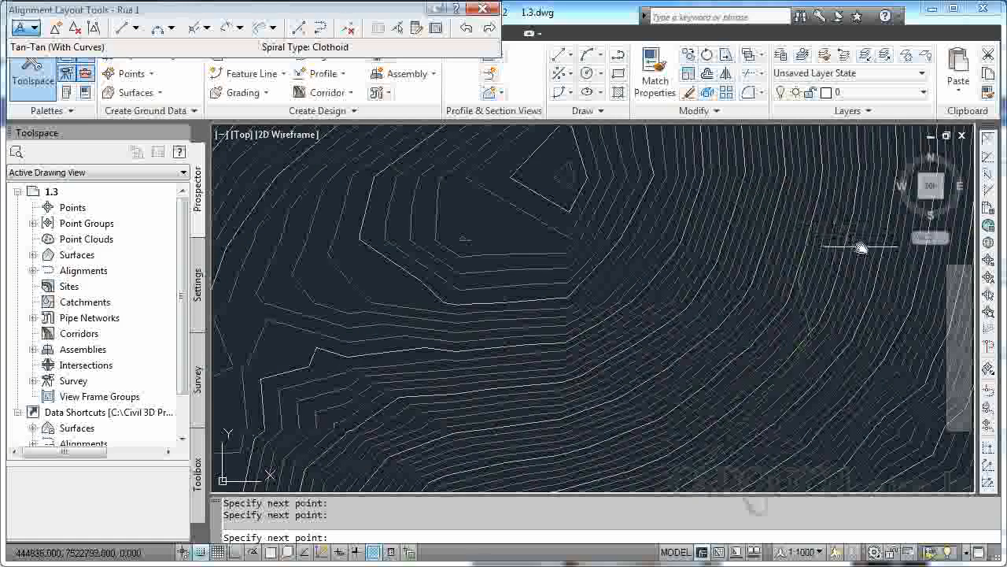
mouse_move(875, 296)
middle_mouse_down()
mouse_move(886, 385)
mouse_move(723, 403)
middle_mouse_up()
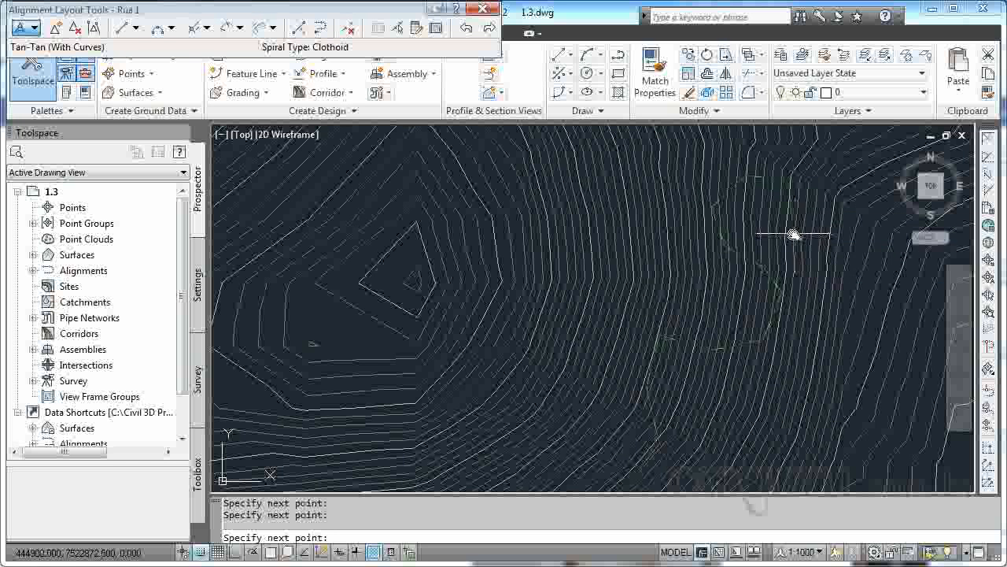
key("Return")
Examine the station labels and geometry along the Rua 1 alignment, from its start to its end.
scroll(738, 276, "down", 5)
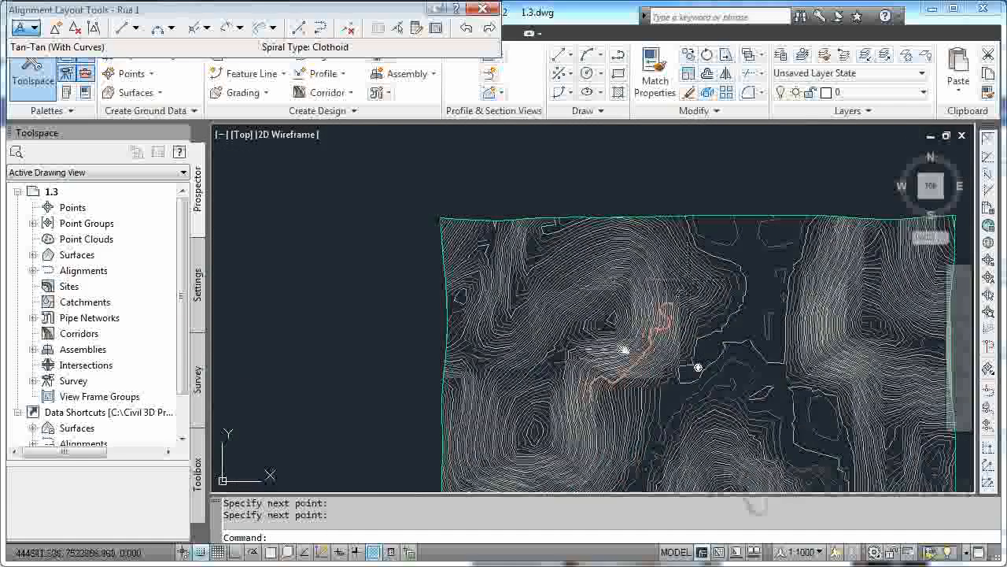
scroll(615, 372, "up", 5)
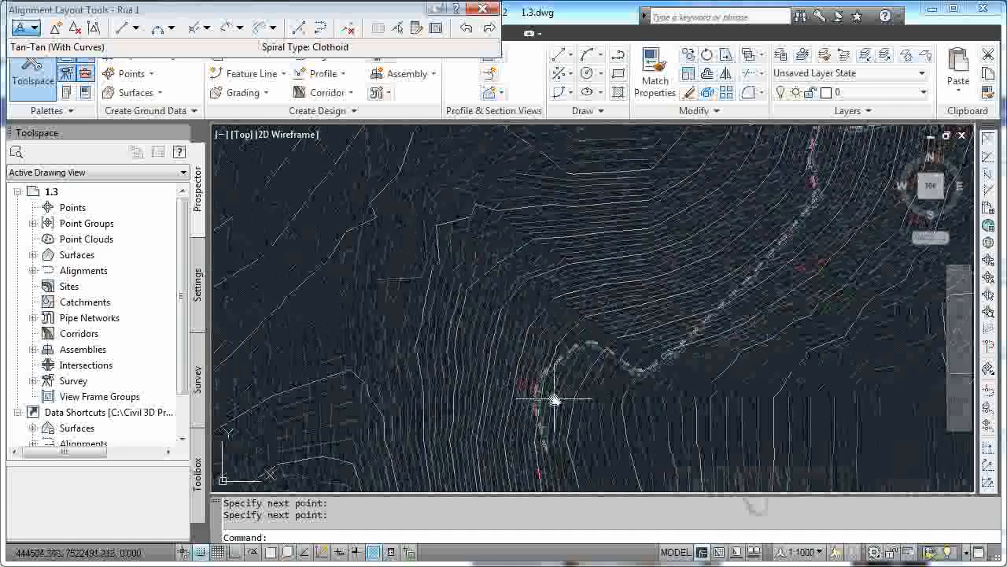
scroll(564, 364, "up", 4)
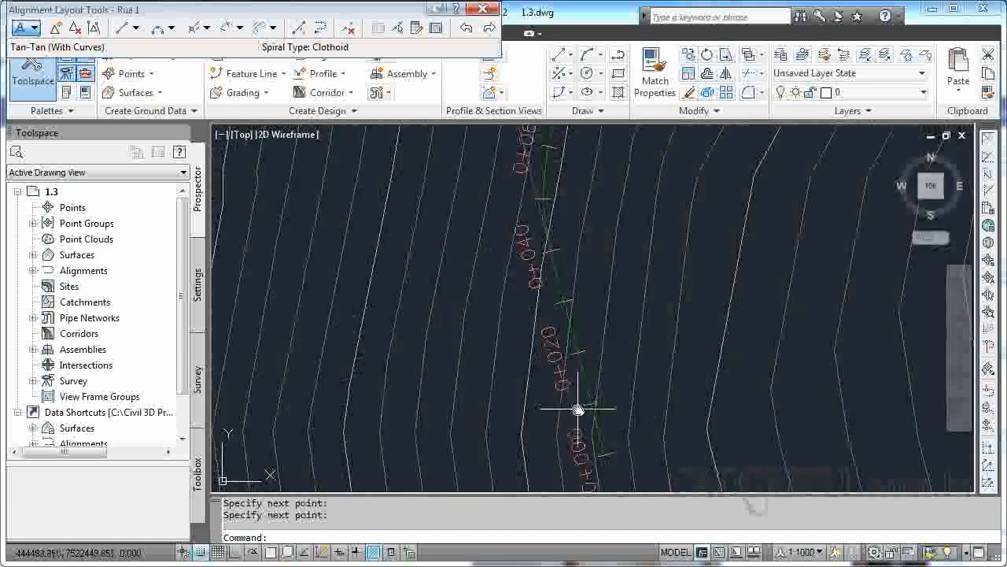
scroll(656, 354, "down", 6)
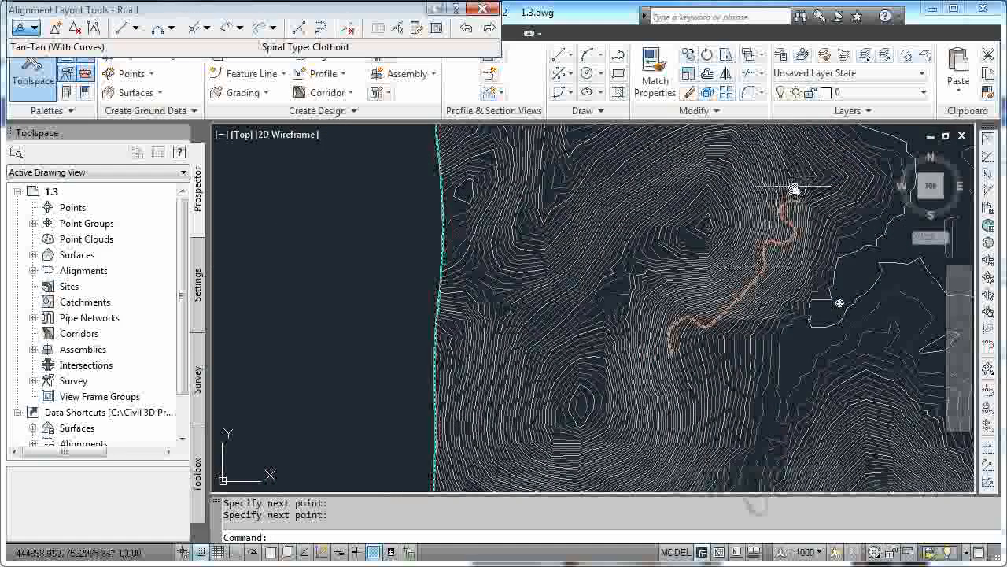
scroll(758, 287, "down", 3)
scroll(756, 303, "up", 6)
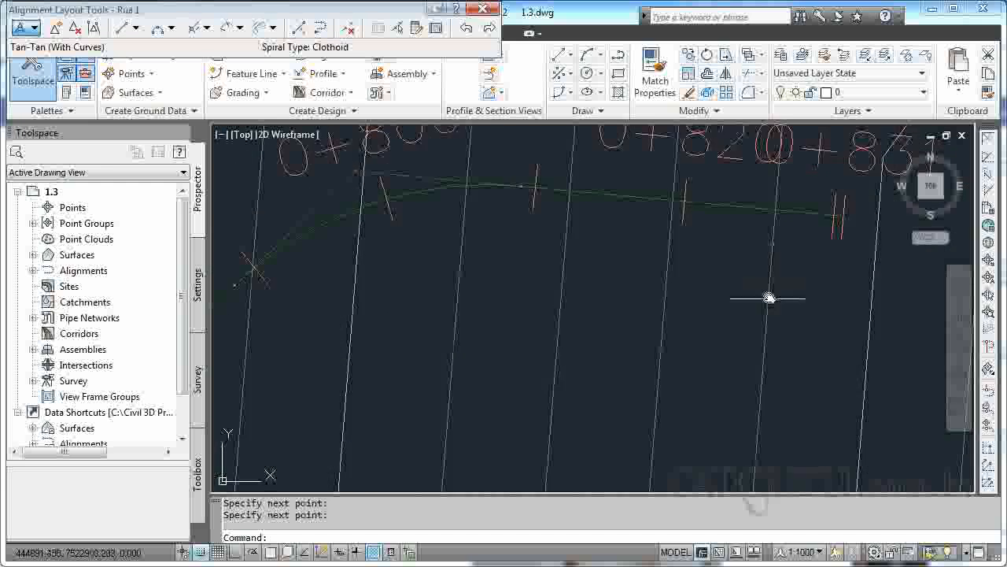
middle_click_drag(746, 269, 635, 299)
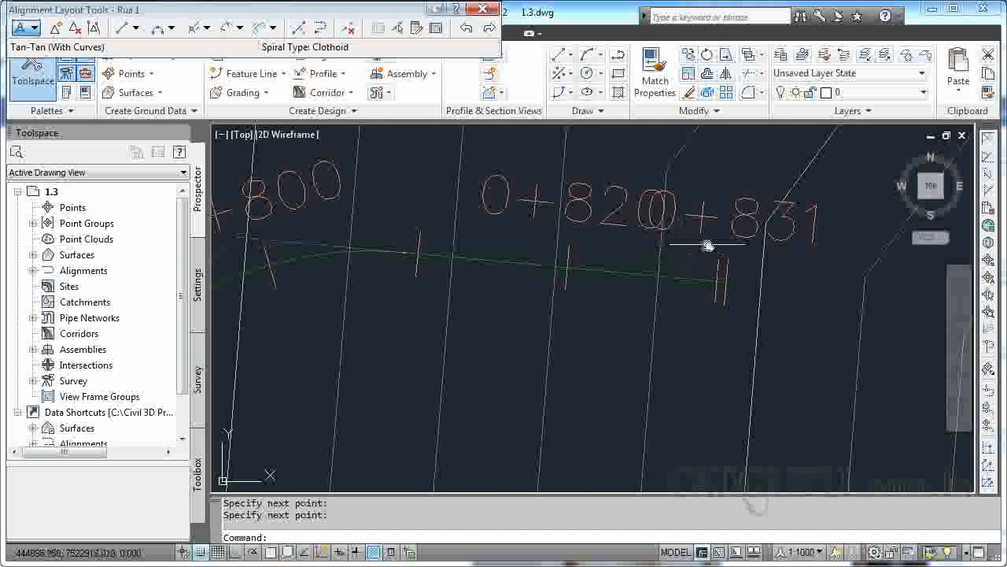
scroll(703, 246, "down", 6)
middle_click_drag(626, 308, 647, 269)
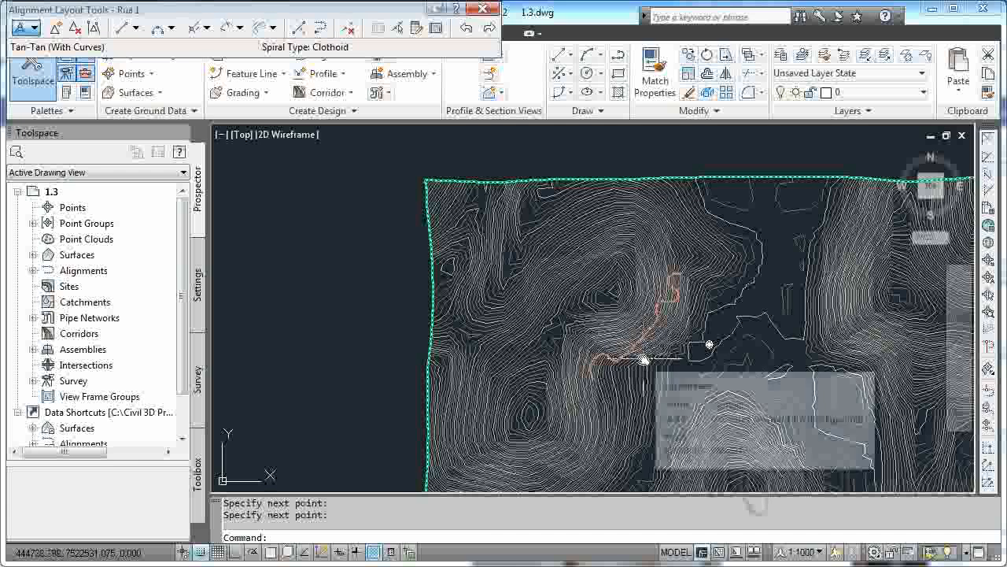
Close the alignment layout tools.
key("Escape")
key("Escape")
scroll(640, 330, "down", 3)
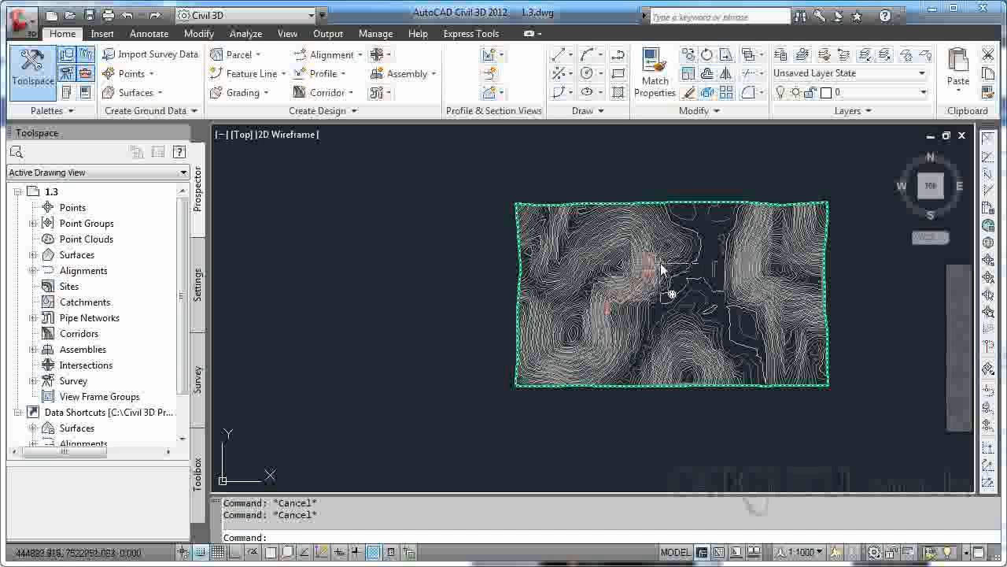
scroll(616, 314, "down", 2)
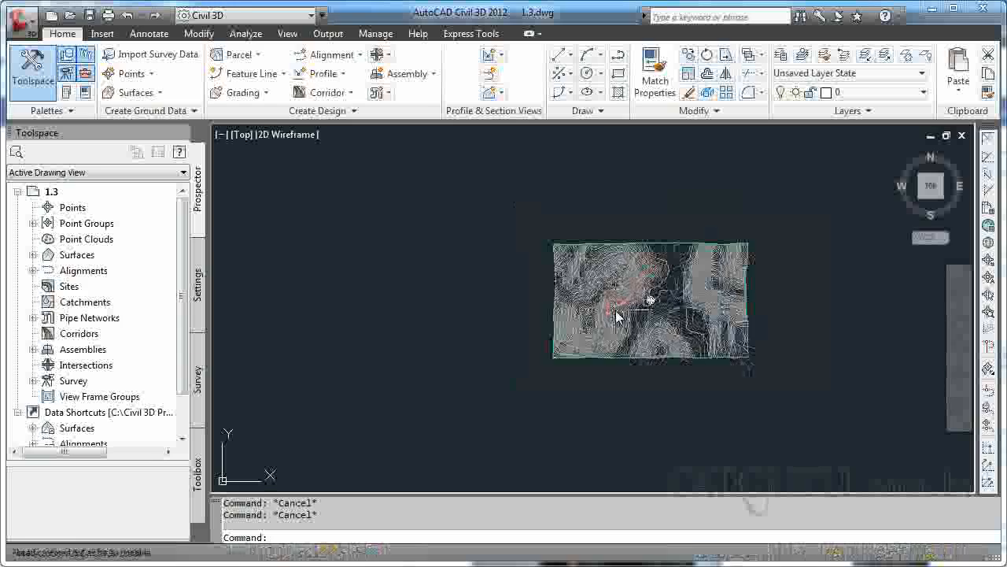
scroll(616, 314, "up", 6)
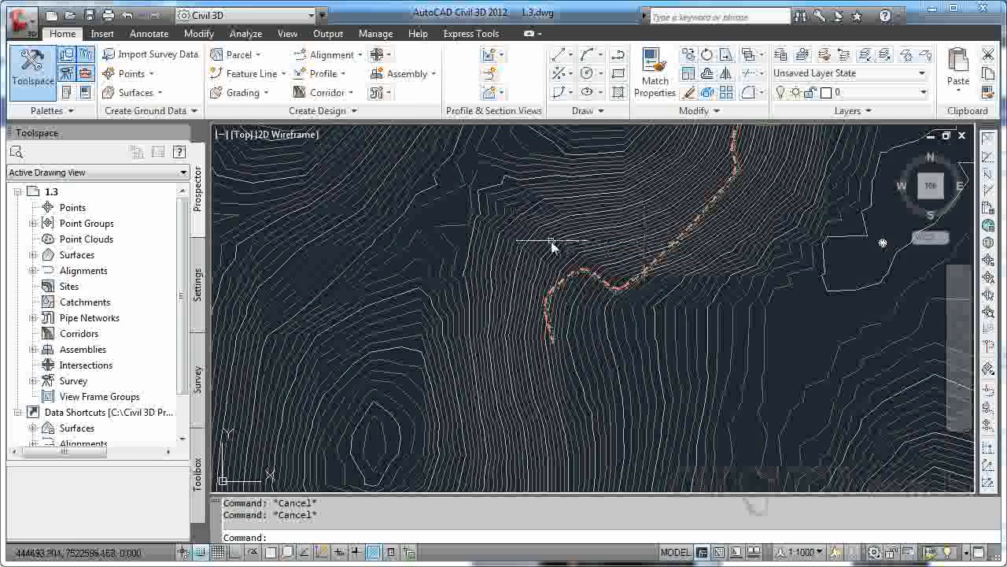
Start creating offset alignments from Rua 1 and set their name template to Margens.
left_click(323, 59)
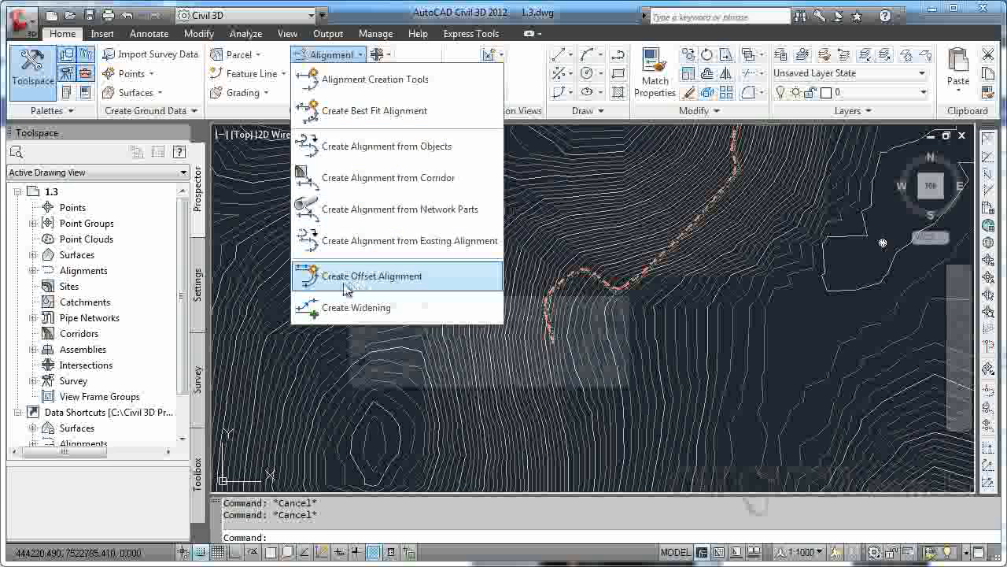
left_click(388, 280)
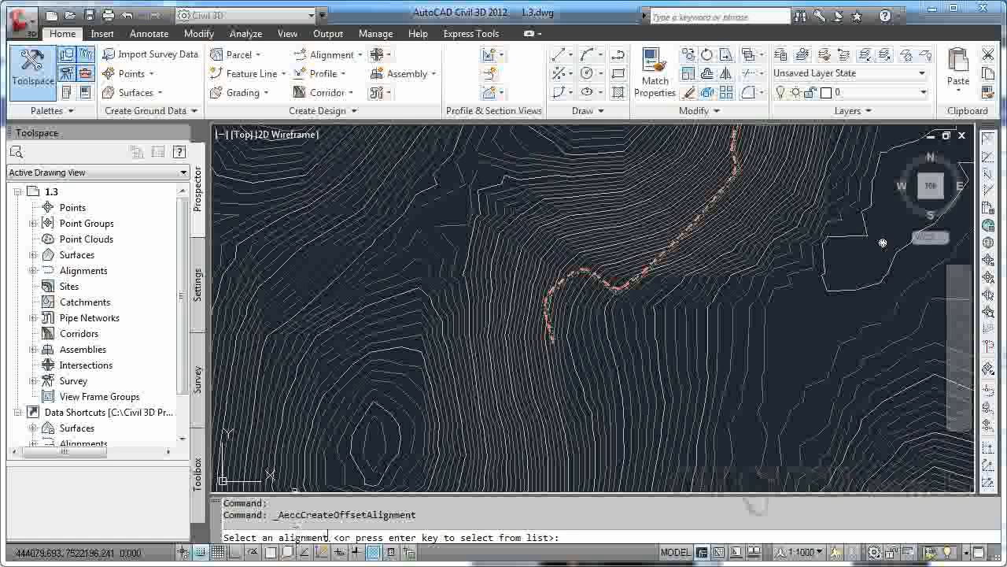
key("Return")
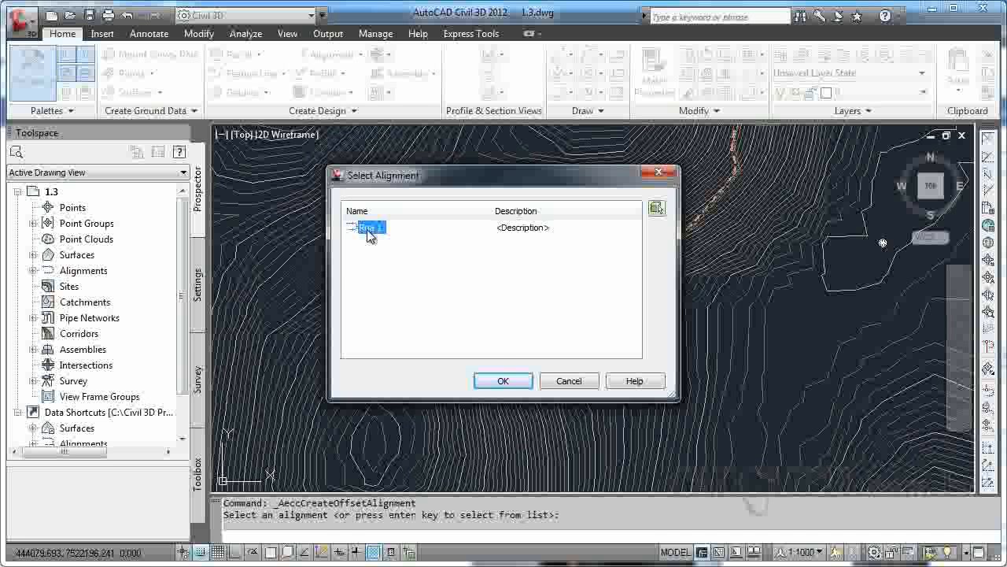
left_click(503, 381)
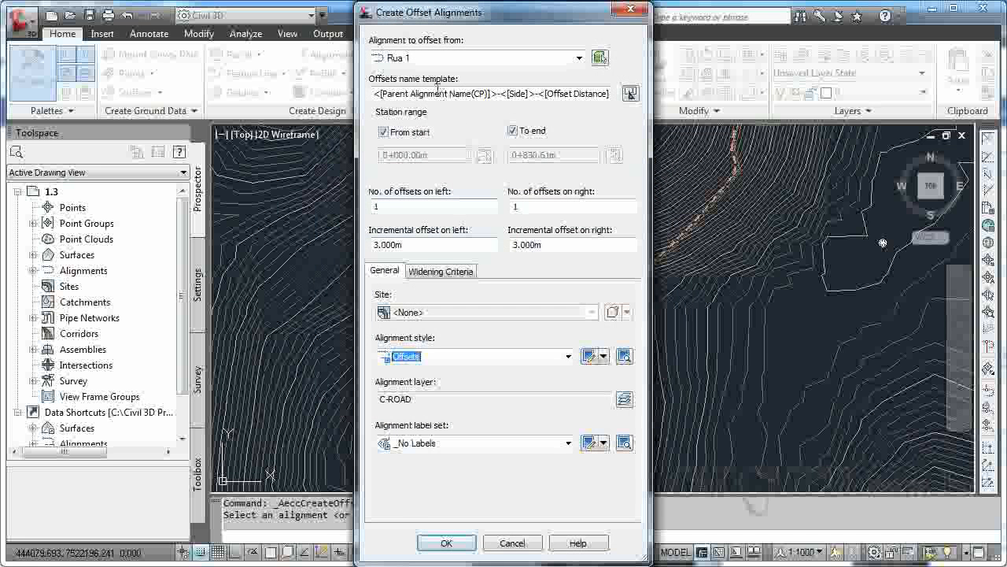
left_click_drag(385, 93, 724, 110)
type("Margens")
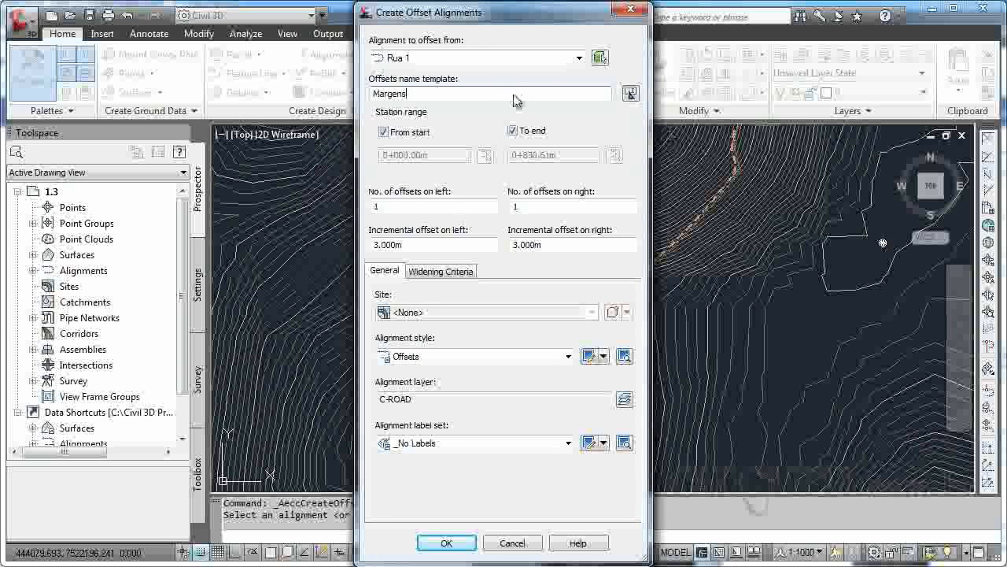
left_click(515, 134)
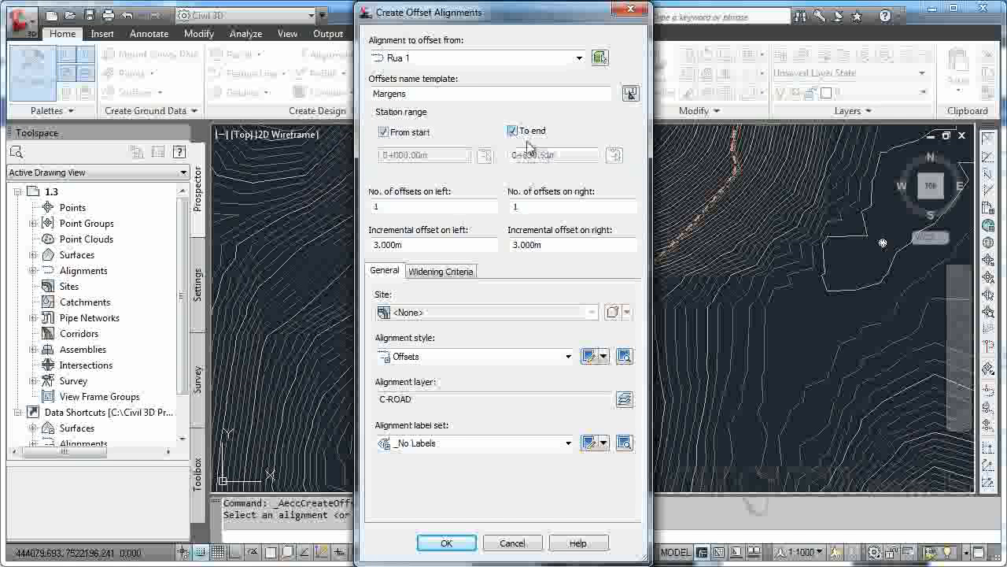
left_click(515, 135)
left_click(512, 133)
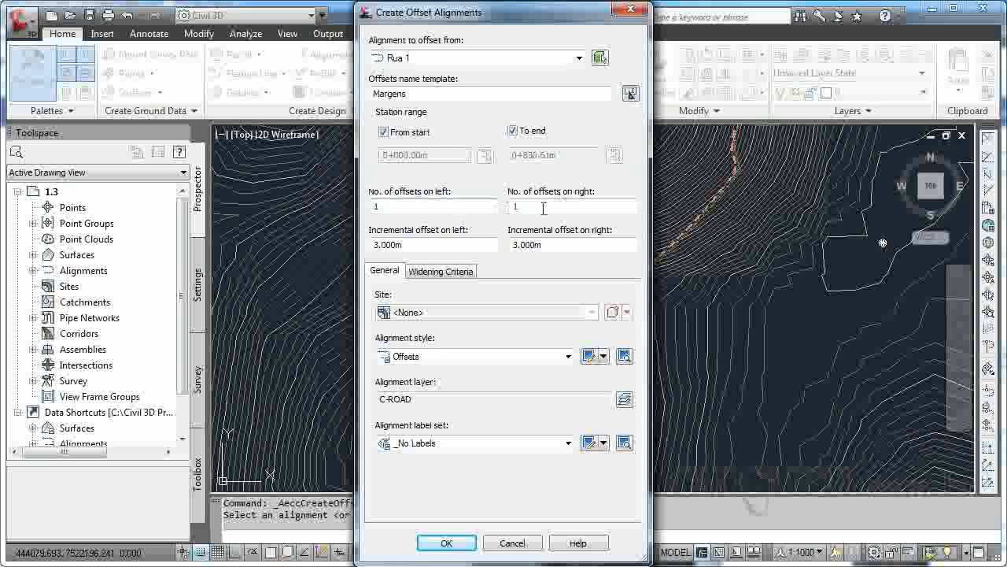
Set the incremental offsets to 10 m on the left and right and create the offset alignments.
left_click(446, 249)
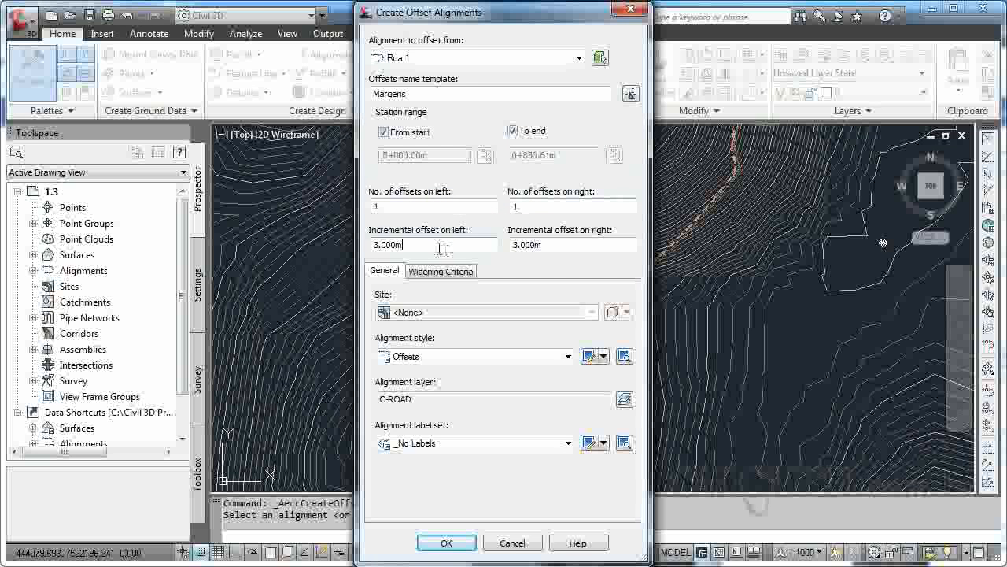
type("10")
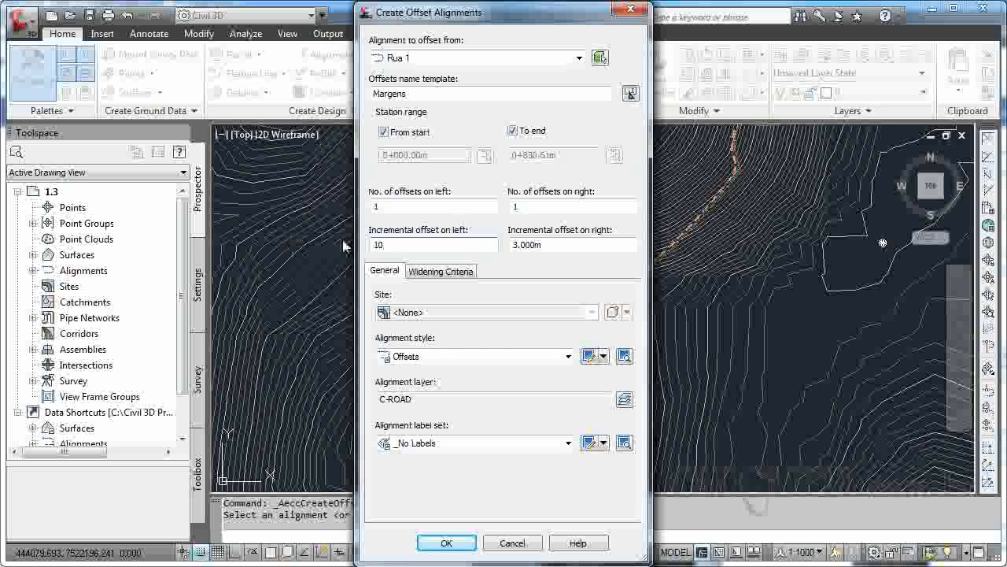
left_click_drag(525, 247, 451, 241)
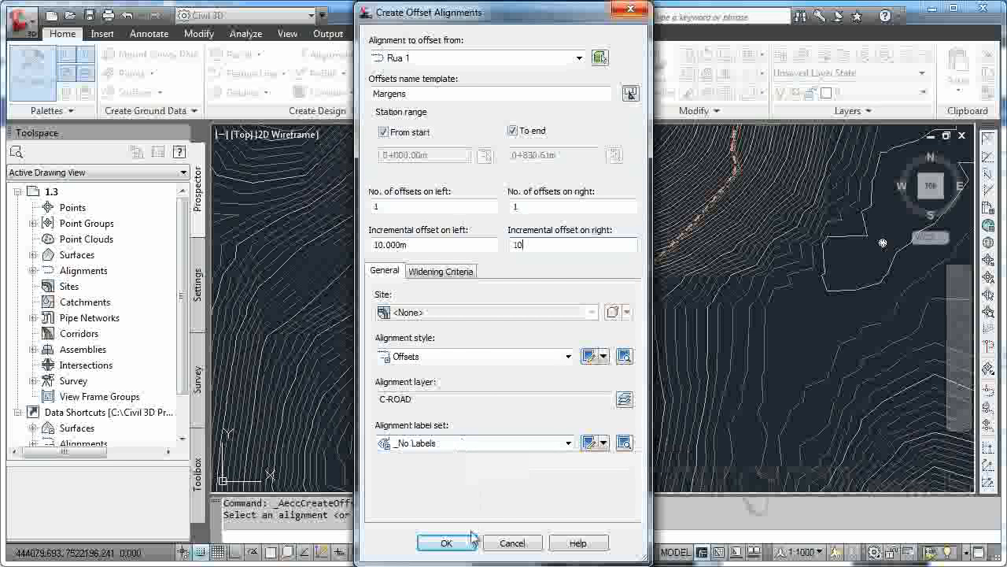
left_click(445, 542)
Select the Rua 1 alignment and move the point of intersection of its curve near station 0+200 outward.
scroll(556, 368, "up", 8)
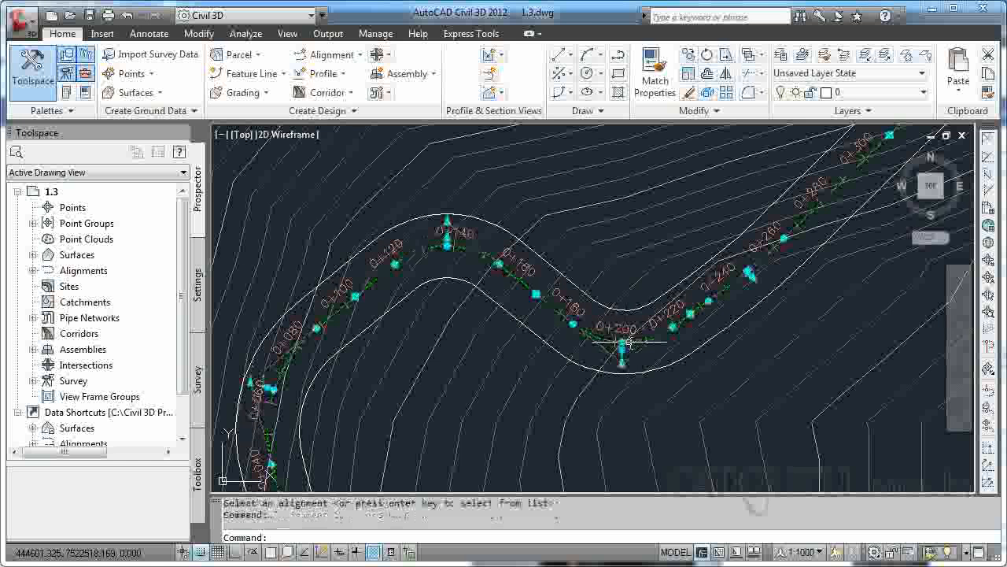
left_click(627, 334)
scroll(627, 334, "up", 5)
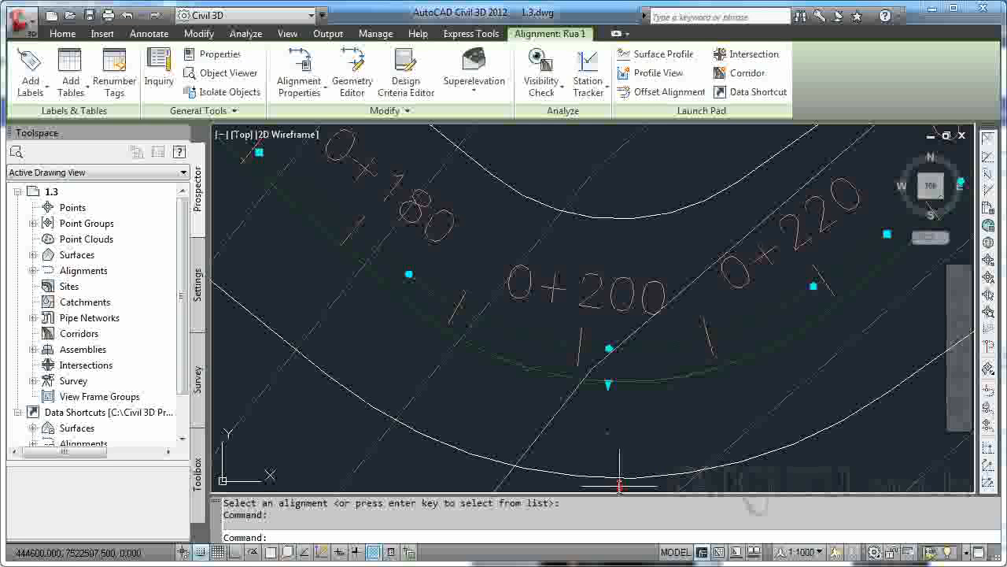
scroll(619, 457, "down", 4)
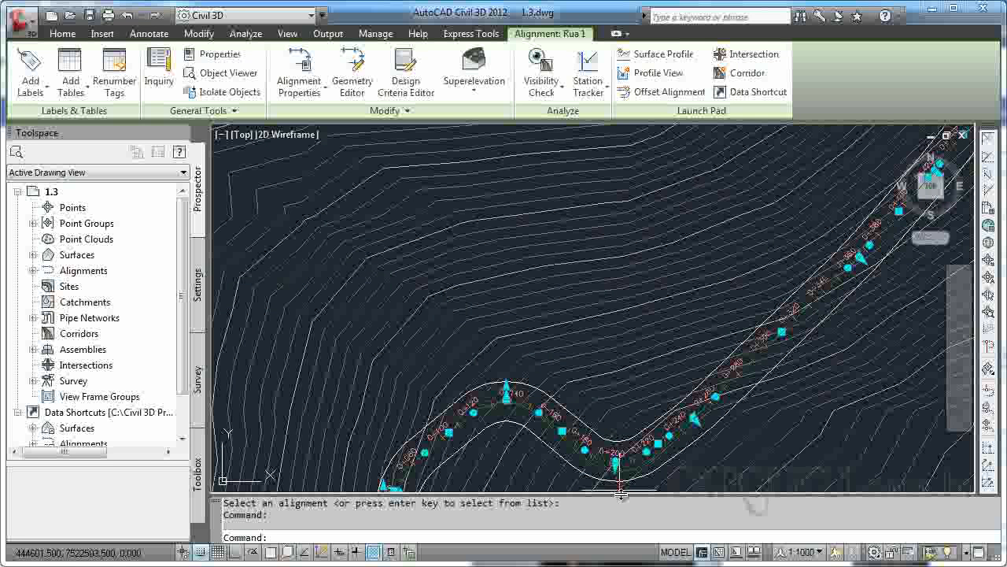
scroll(619, 474, "down", 6)
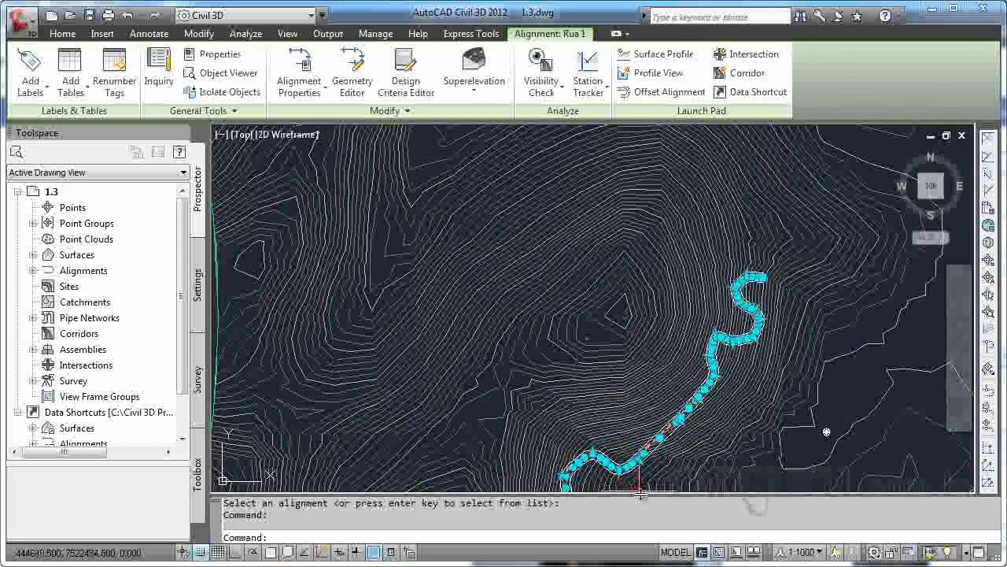
key("Escape")
scroll(630, 409, "up", 5)
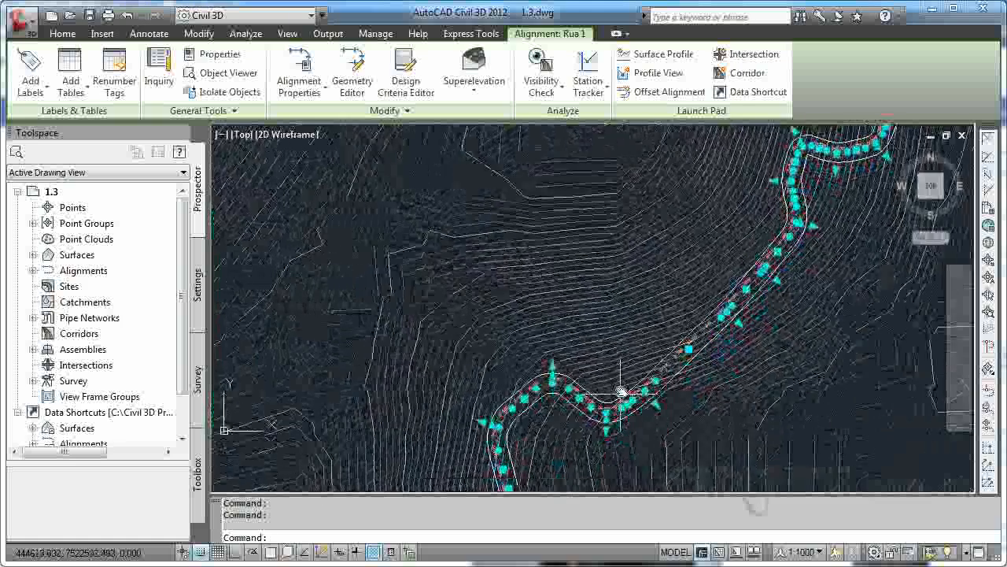
scroll(636, 337, "up", 5)
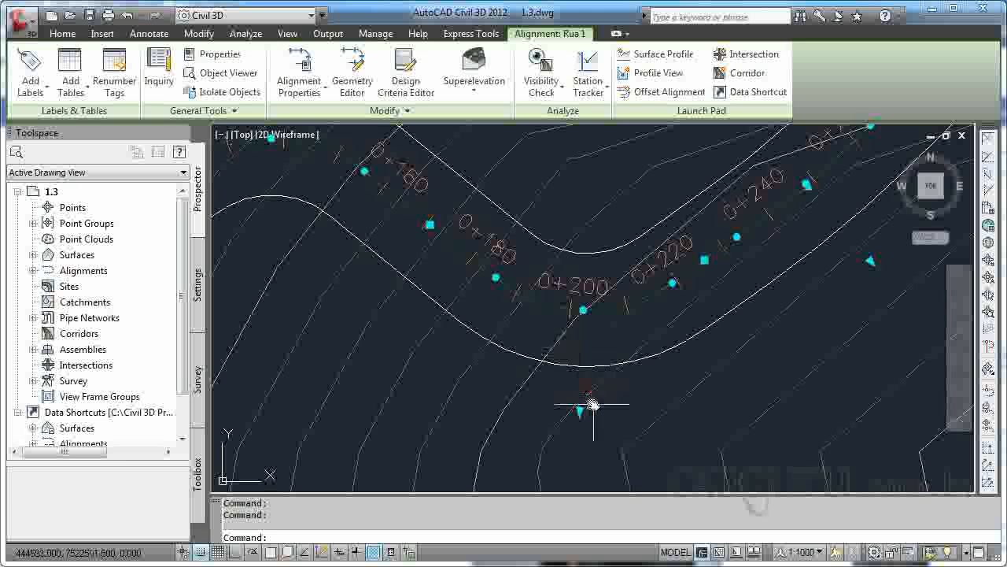
left_click(598, 437)
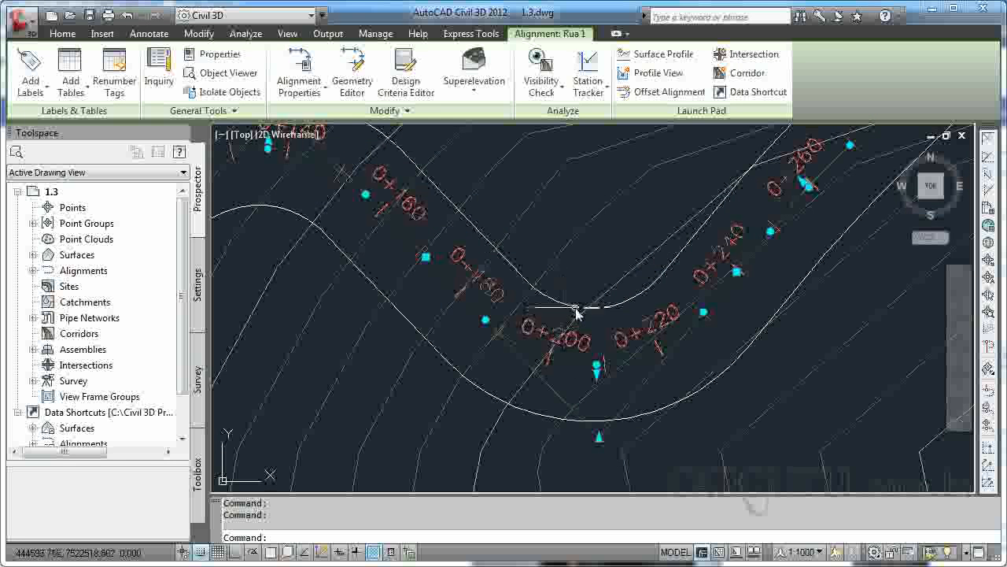
Examine how the Margens offset alignments follow the Rua 1 curves from station 0+200 to about 0+640.
scroll(702, 358, "down", 5)
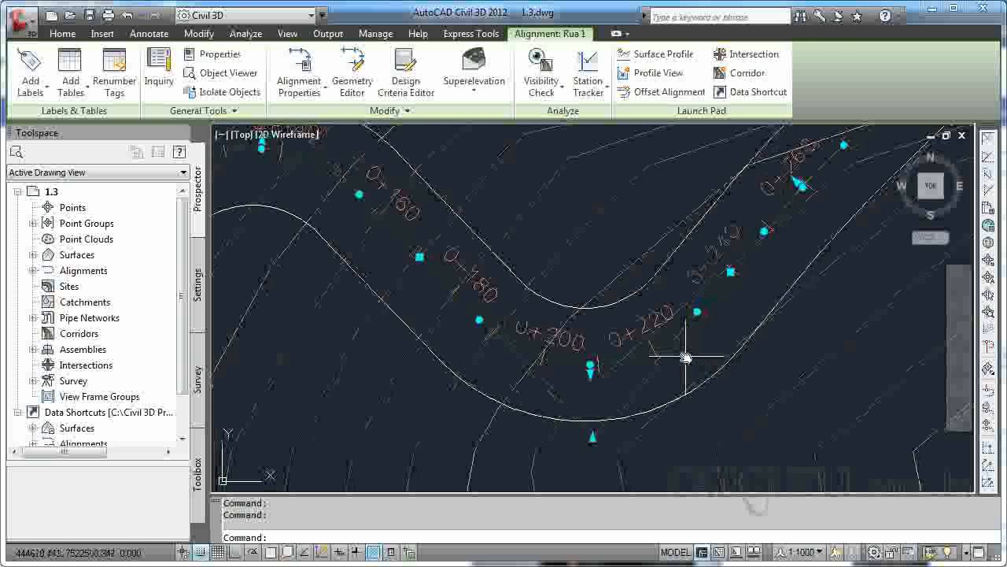
mouse_move(726, 347)
middle_mouse_down()
mouse_move(632, 416)
mouse_move(674, 394)
middle_mouse_up()
middle_click_drag(751, 287, 732, 382)
middle_click_drag(775, 302, 717, 396)
middle_click_drag(780, 317, 742, 380)
scroll(818, 248, "up", 4)
mouse_move(823, 243)
middle_mouse_down()
mouse_move(798, 312)
mouse_move(778, 297)
middle_mouse_up()
scroll(820, 257, "down", 7)
scroll(778, 288, "up", 5)
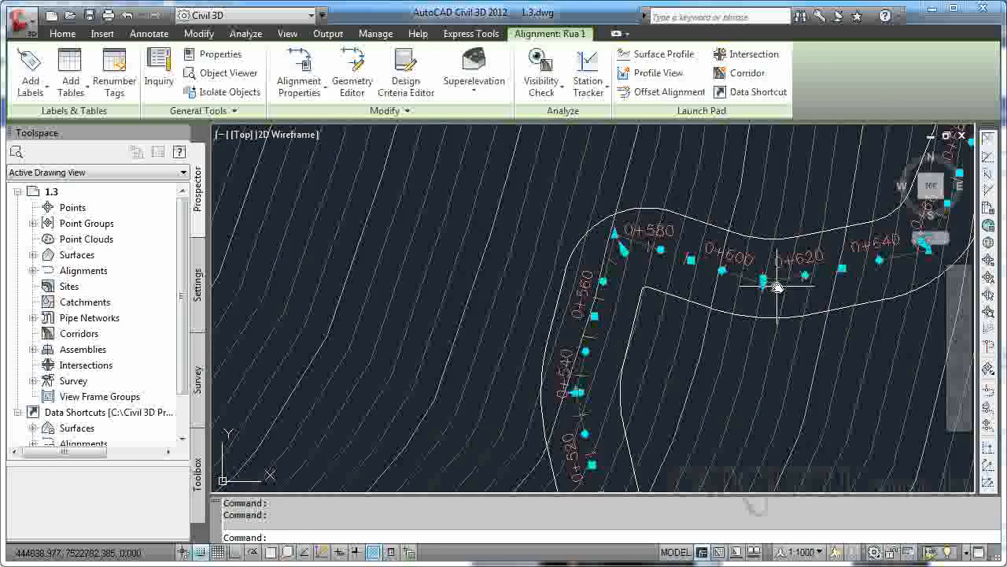
mouse_move(794, 235)
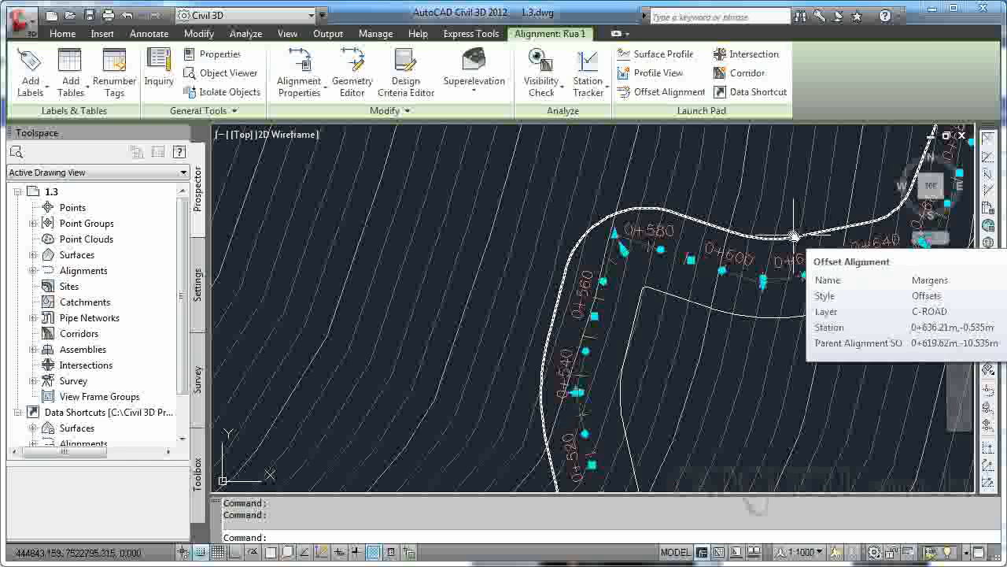
left_click(652, 398)
left_click(815, 350)
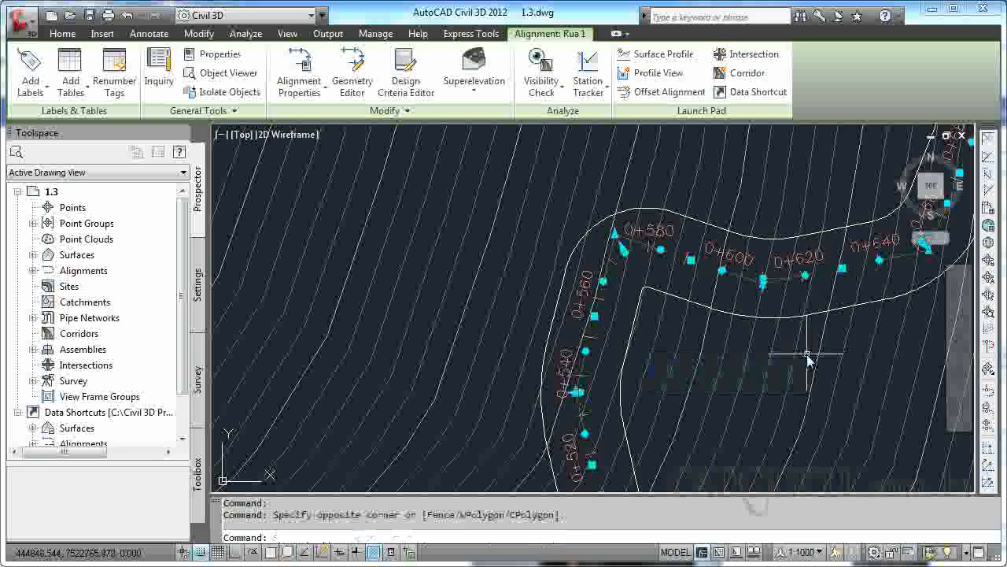
Start a widening on the left Margens offset alignment near station 0+320, without creating the widened portion as a new alignment.
scroll(811, 358, "down", 6)
scroll(810, 358, "down", 2)
scroll(767, 409, "up", 8)
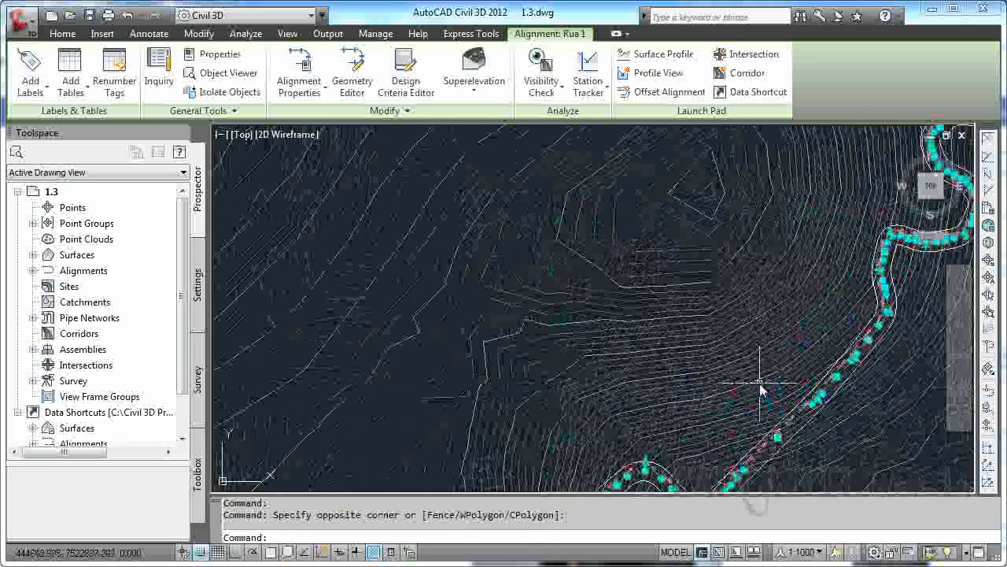
scroll(774, 401, "up", 8)
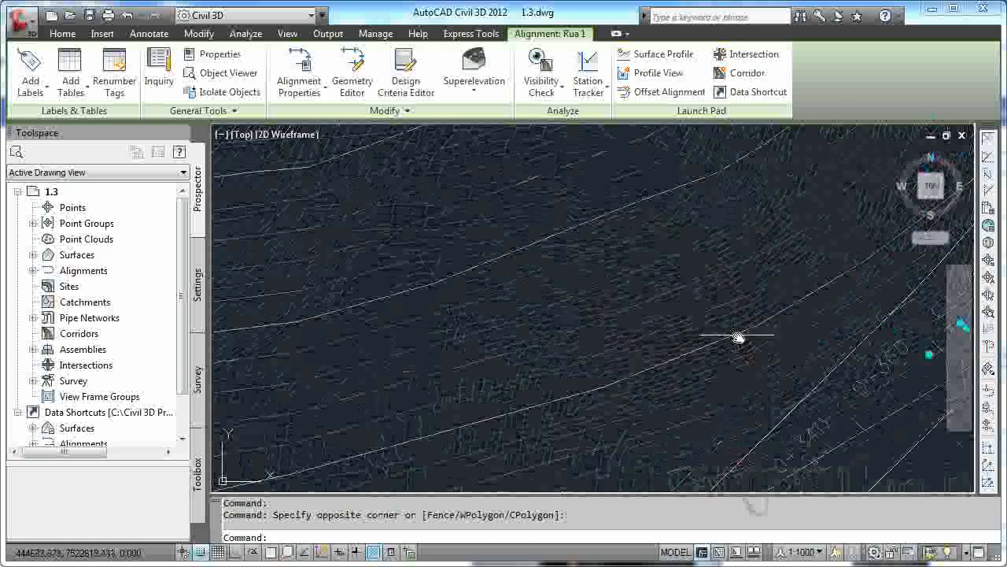
middle_click_drag(763, 383, 673, 207)
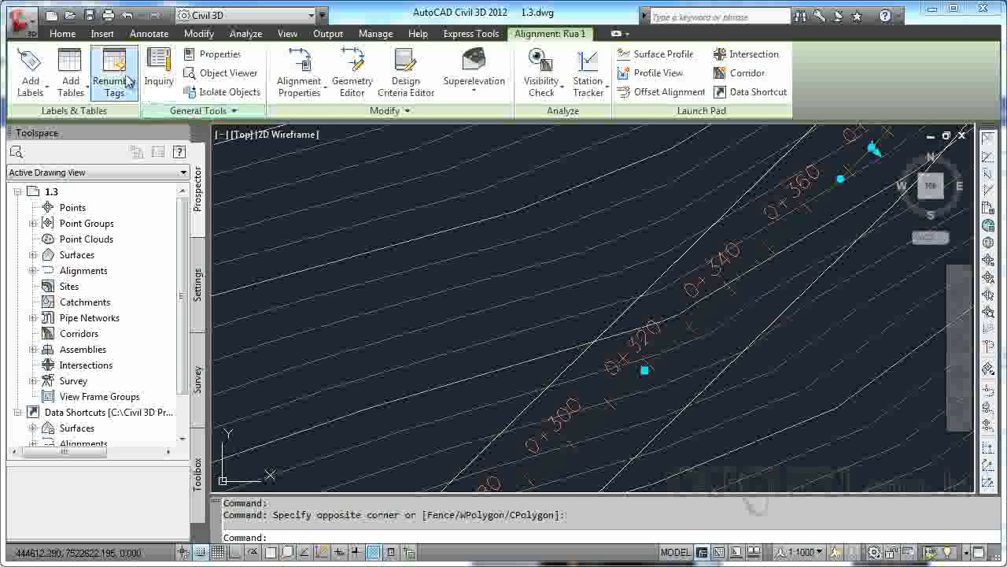
key("Escape")
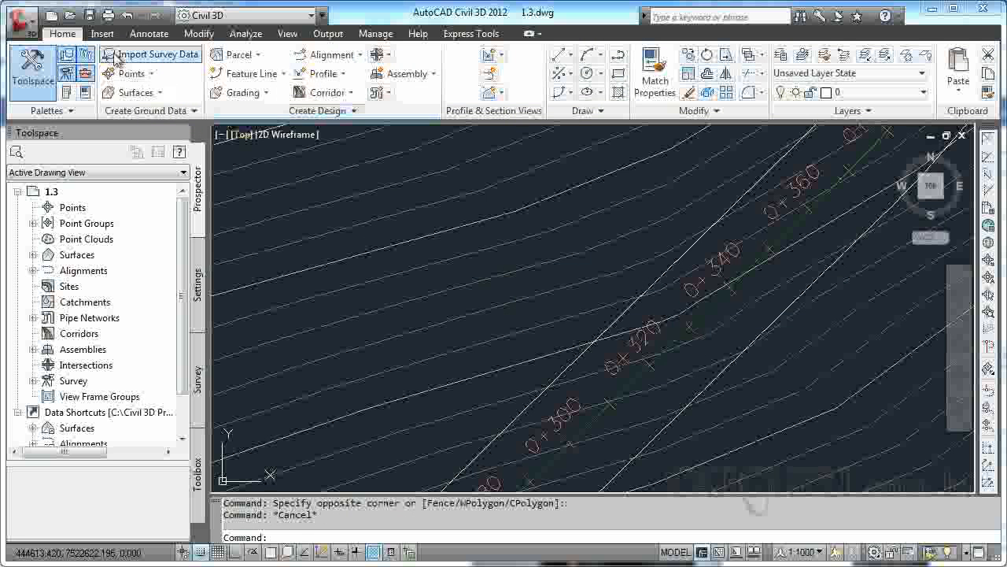
left_click(362, 55)
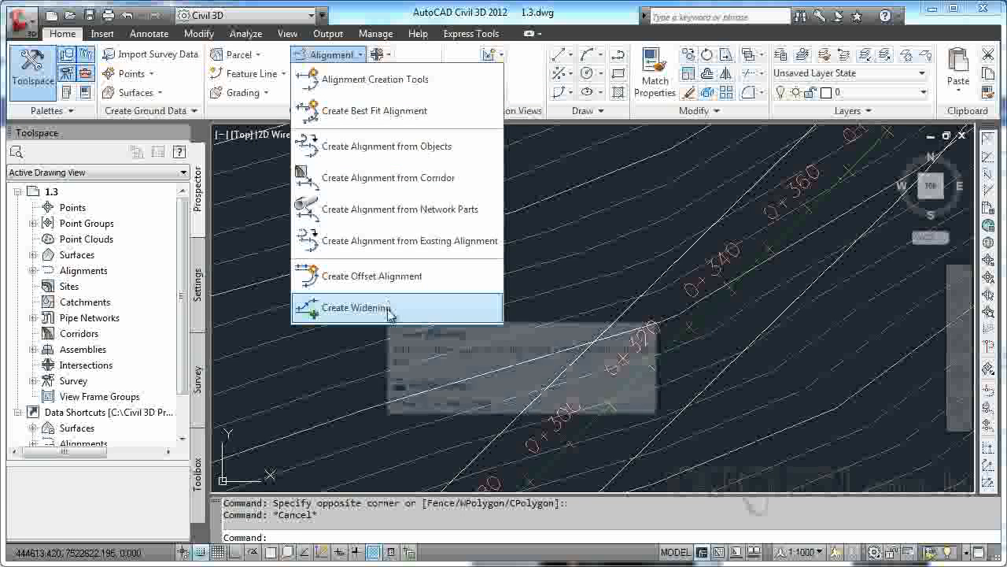
left_click(346, 308)
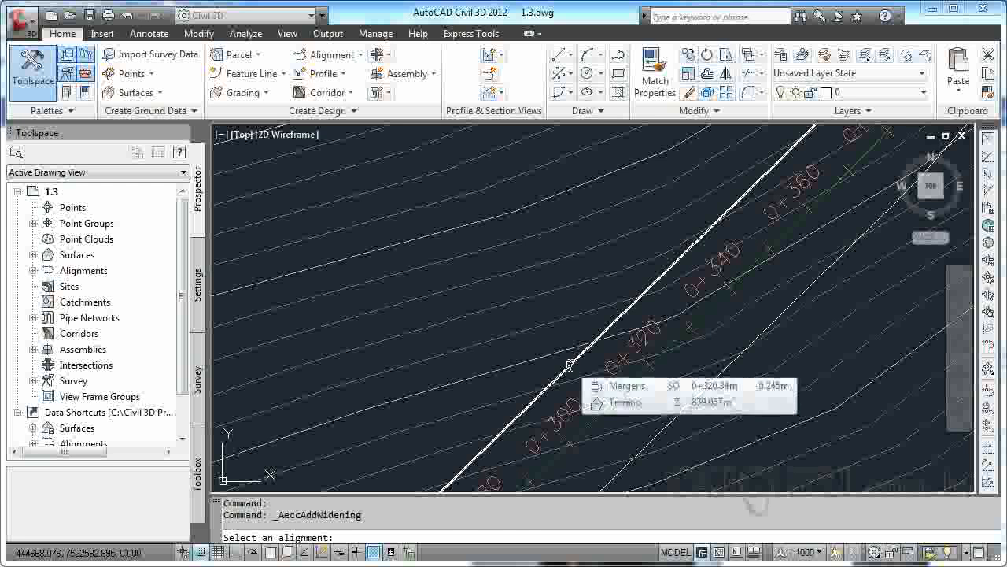
left_click(570, 365)
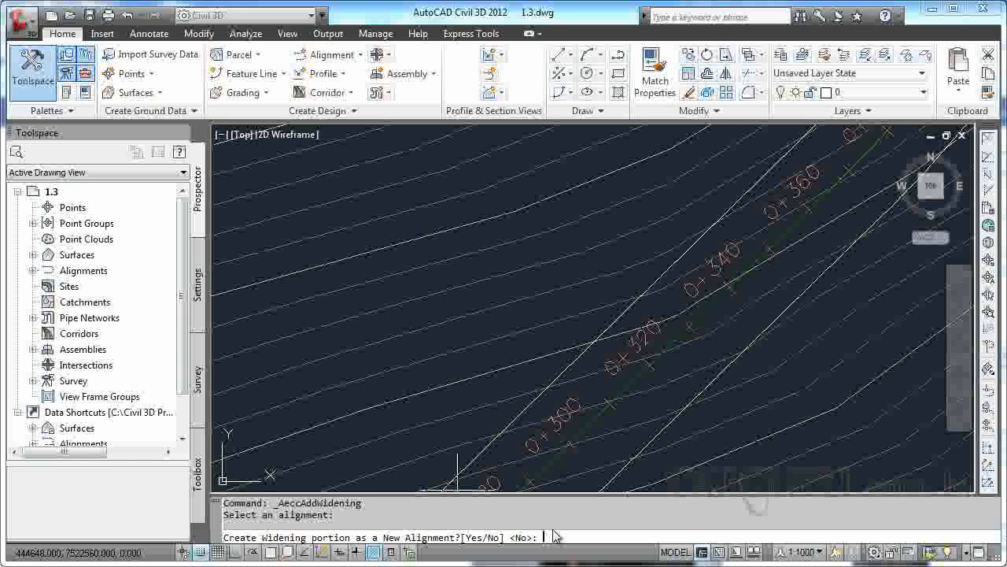
key("Return")
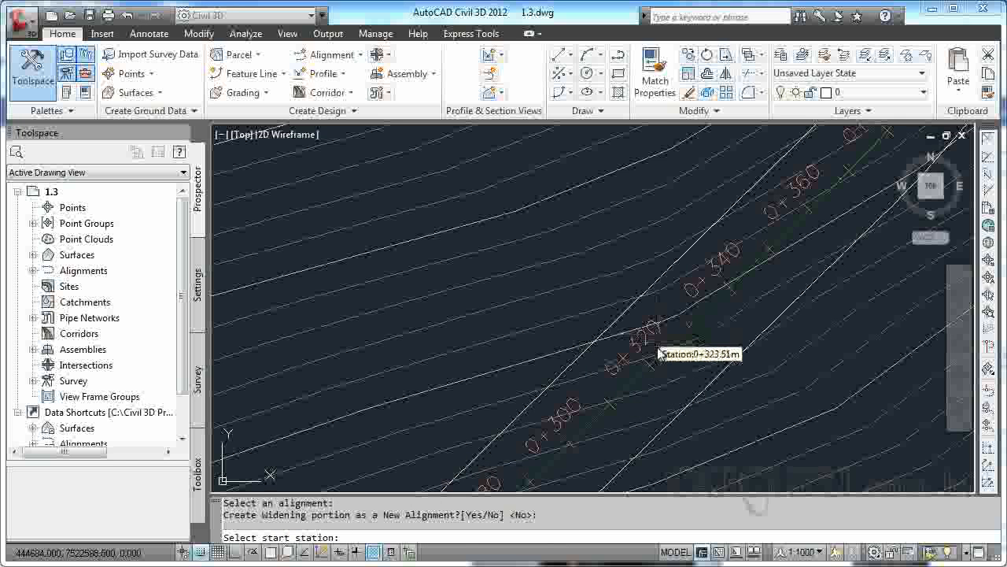
Create the widening from start station 320 to end station 400 with a 15 m offset, and close the offset alignment parameters.
mouse_move(656, 365)
middle_mouse_down()
mouse_move(611, 396)
mouse_move(607, 412)
middle_mouse_up()
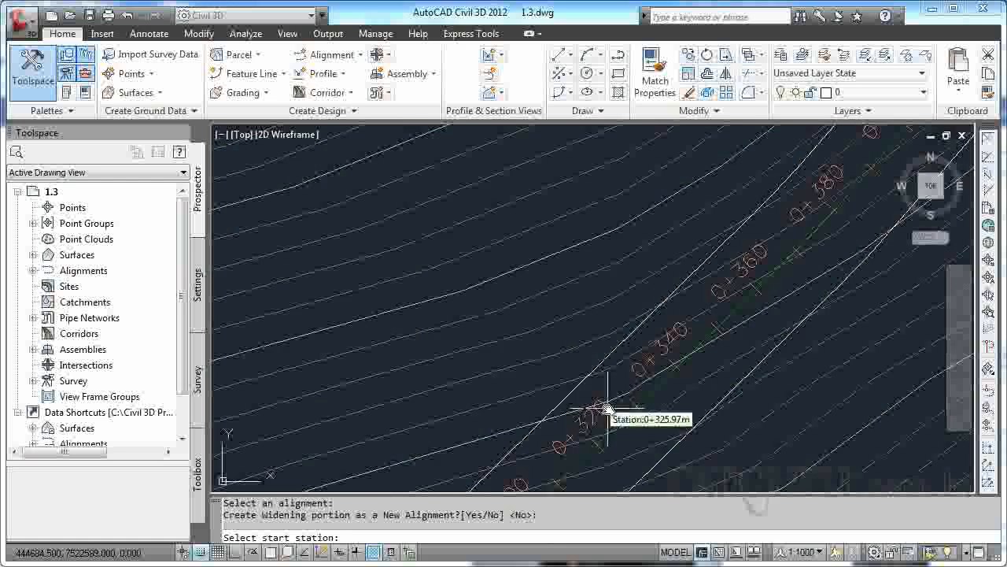
mouse_move(702, 387)
middle_mouse_down()
mouse_move(671, 434)
mouse_move(670, 417)
middle_mouse_up()
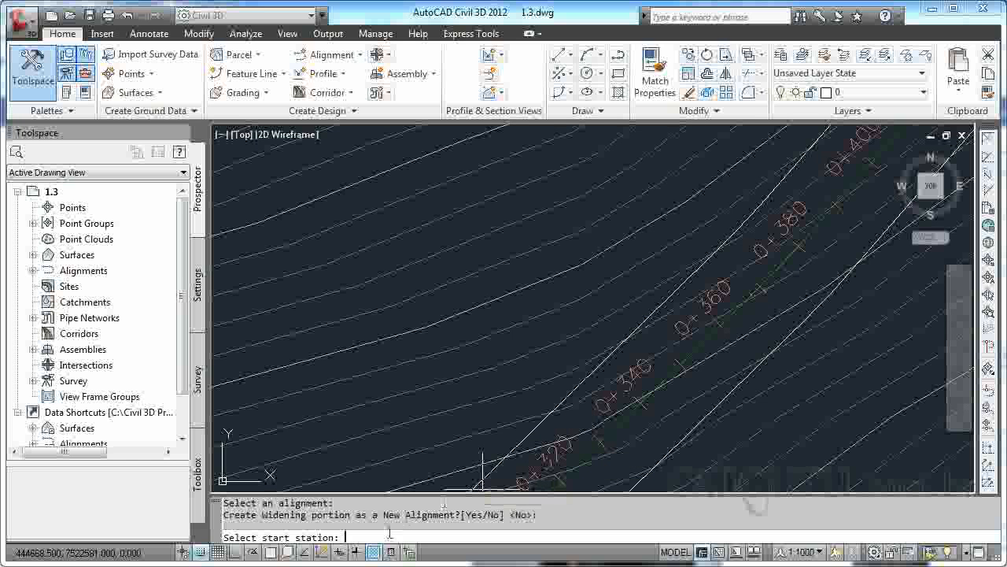
type("320")
key("Return")
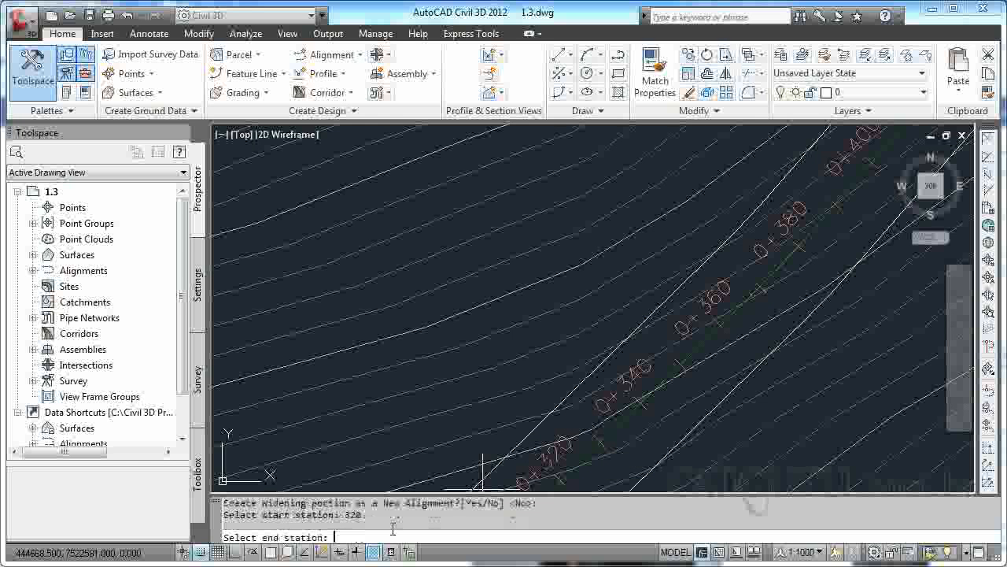
key("Return")
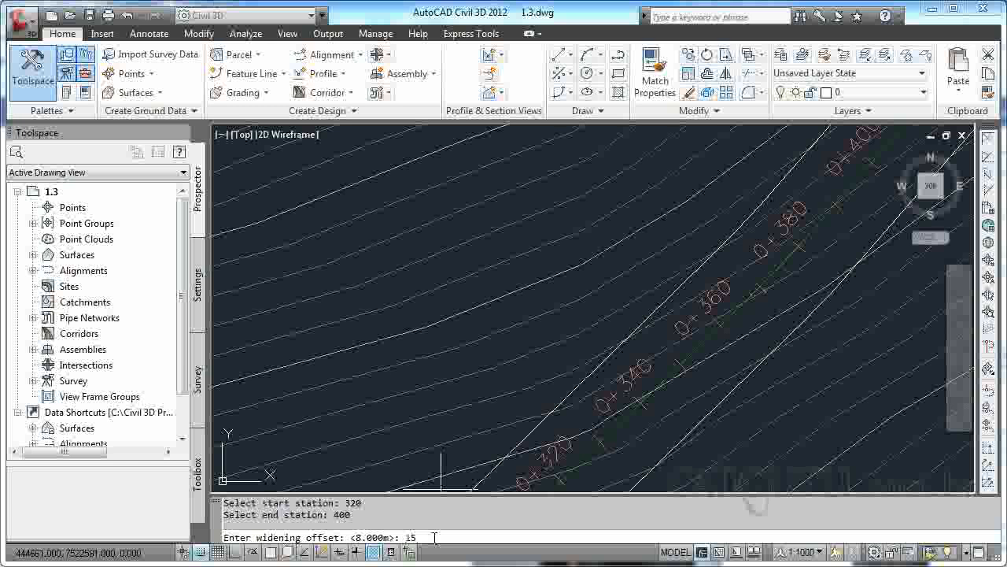
key("Return")
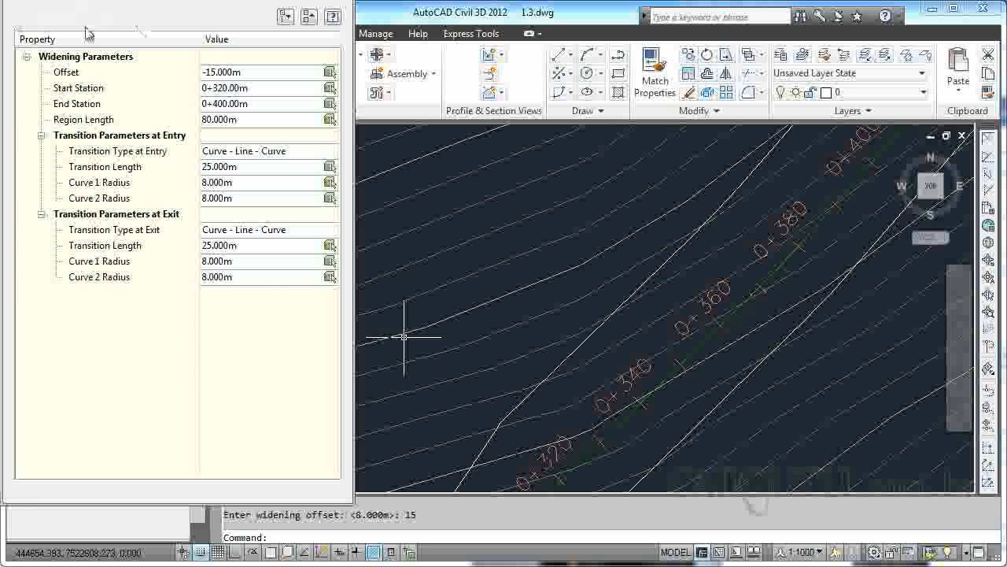
left_click_drag(7, 122, 66, 135)
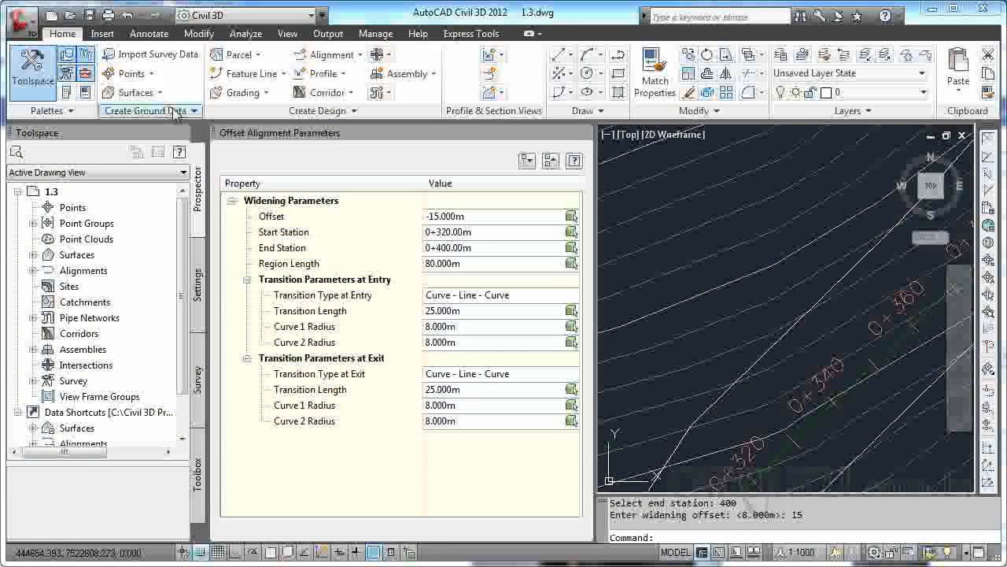
left_click(583, 137)
Examine the widened stretch of the offset alignment and its transitions back to the regular margin.
scroll(708, 274, "down", 5)
mouse_move(708, 274)
middle_mouse_down()
mouse_move(612, 252)
mouse_move(614, 402)
middle_mouse_up()
scroll(675, 273, "up", 5)
scroll(634, 272, "up", 4)
scroll(594, 386, "down", 4)
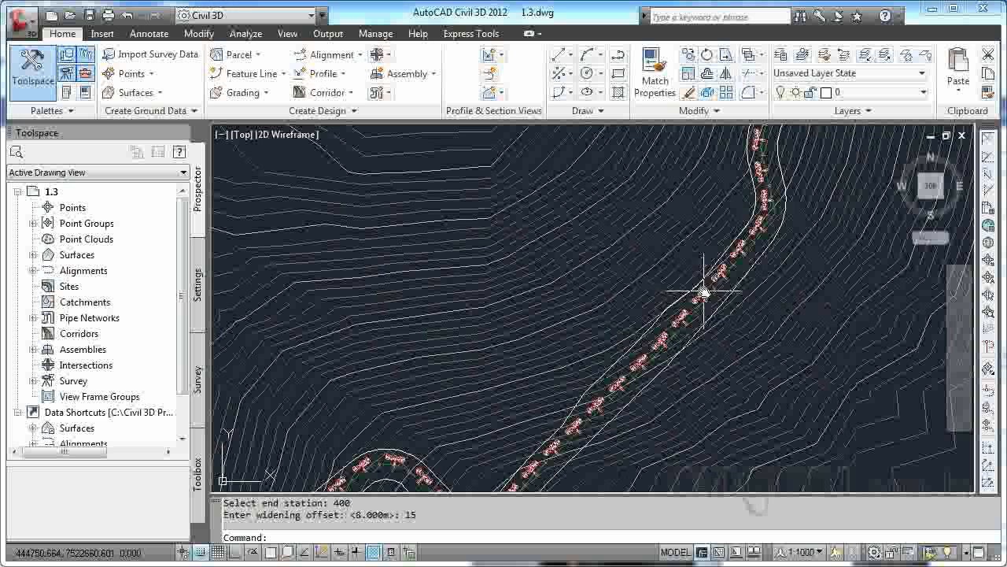
mouse_move(712, 337)
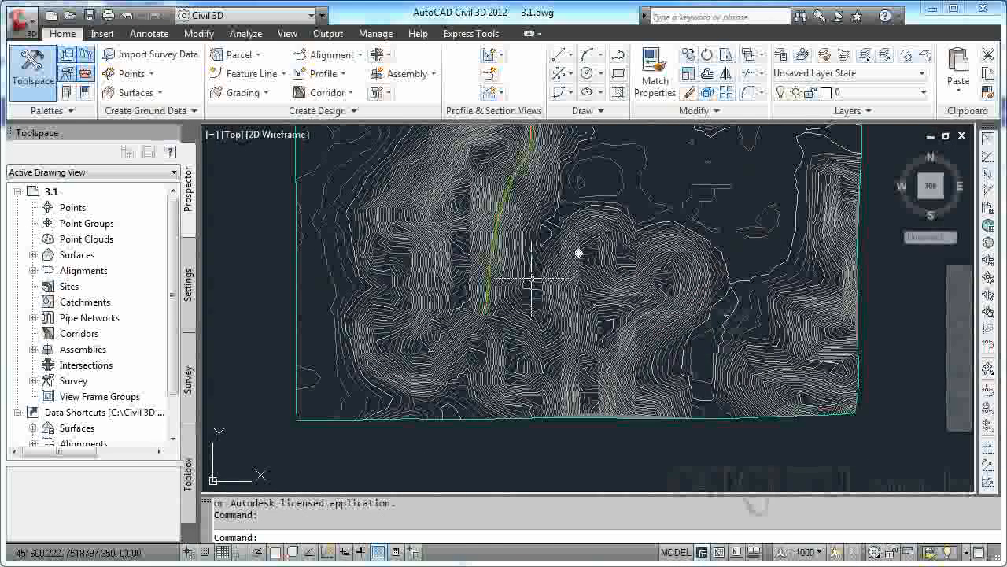
mouse_move(532, 279)
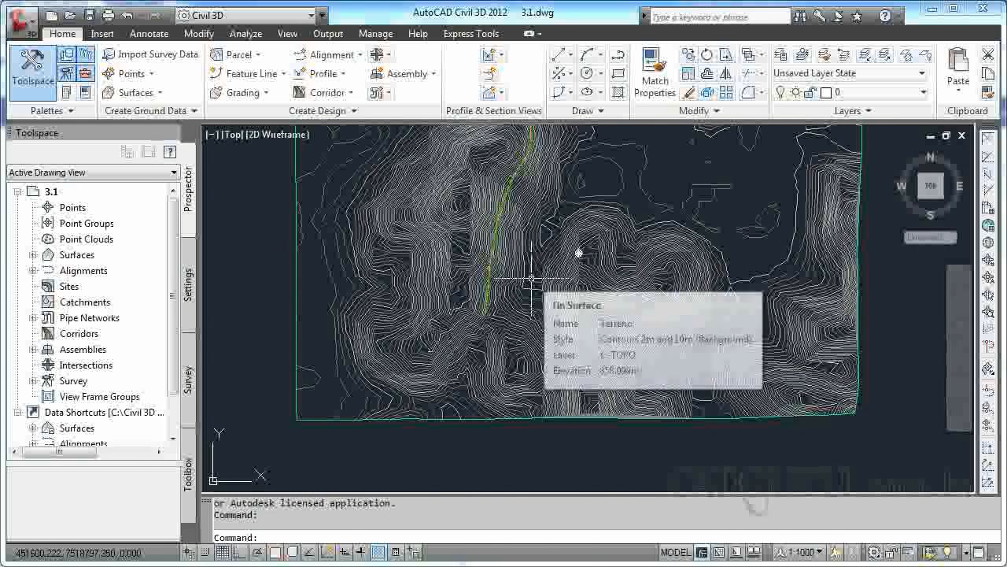